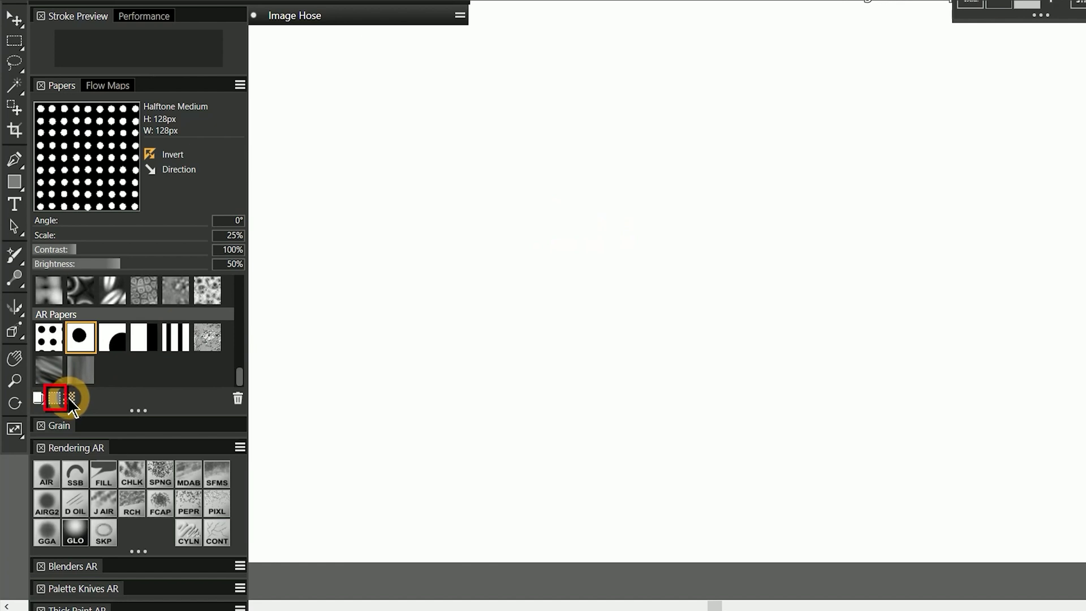
- Start a new Halftone paper with spacing 22 and angle 22°
left_click(68, 399)
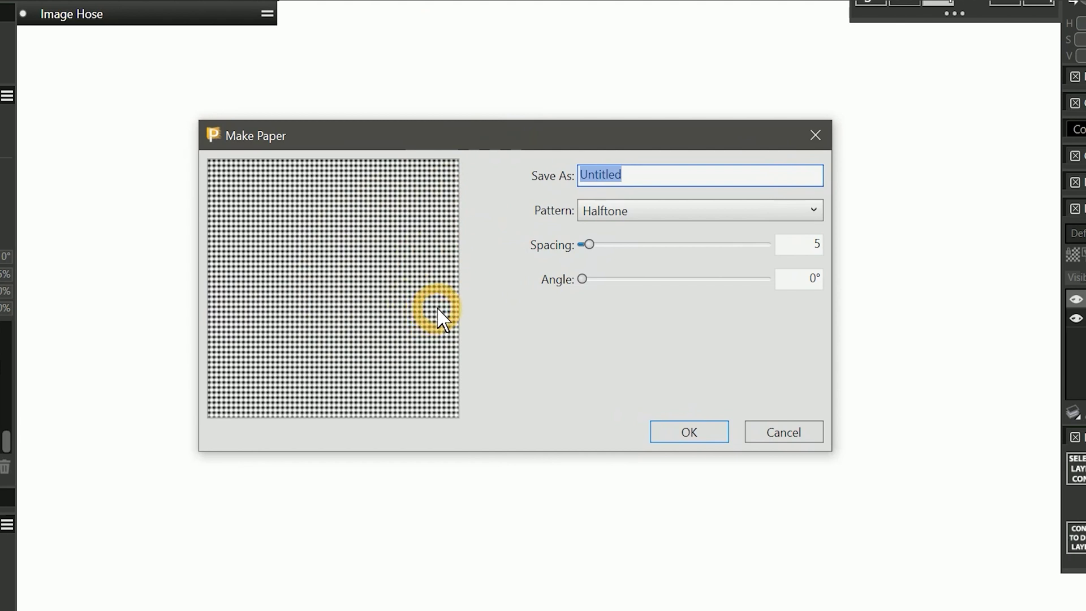
left_click(621, 209)
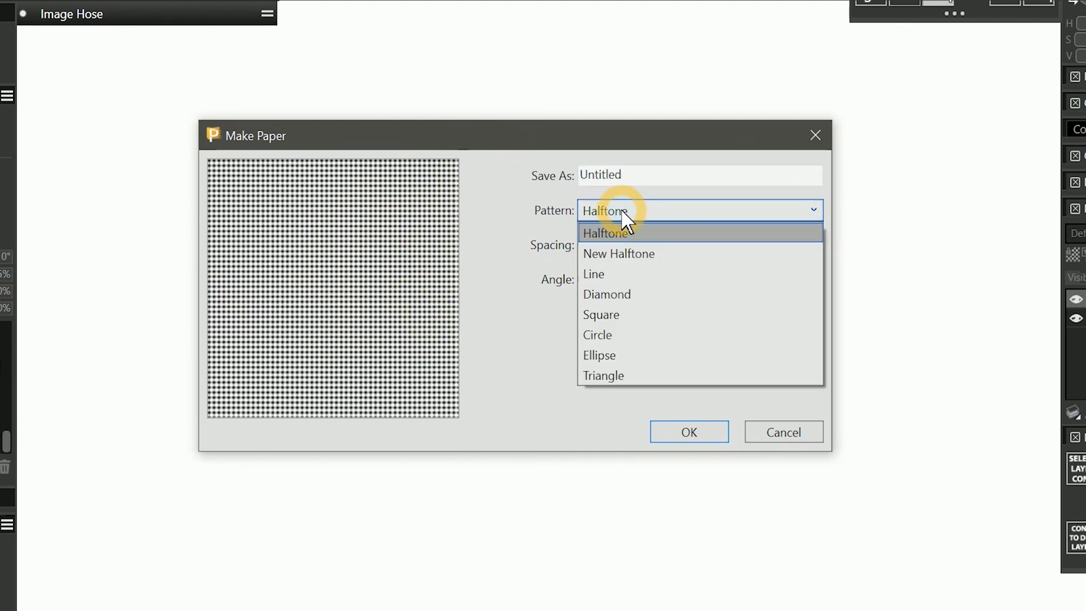
left_click(540, 208)
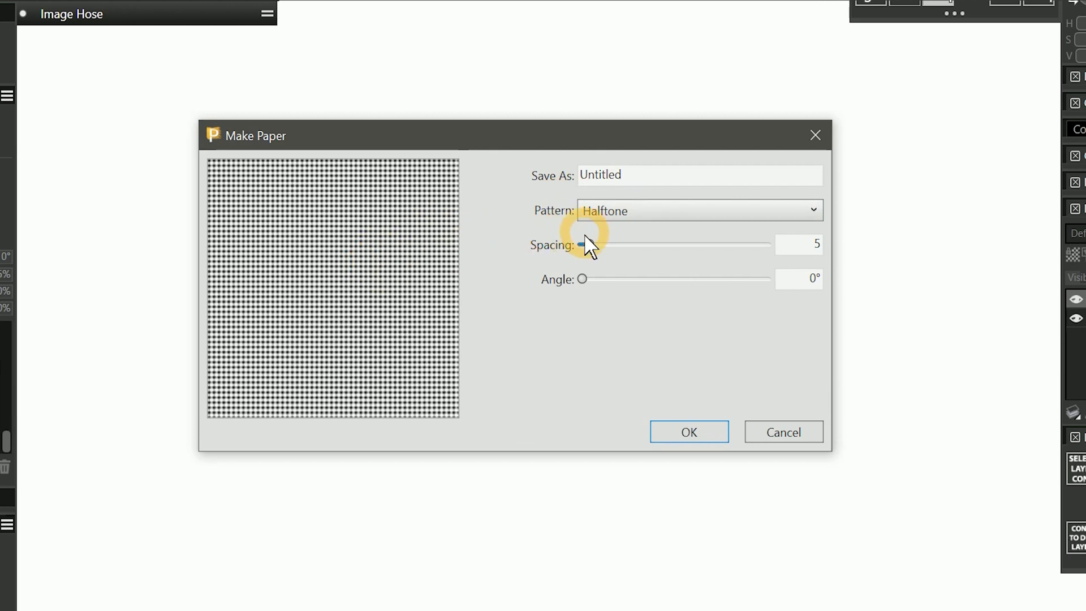
left_click_drag(589, 244, 621, 246)
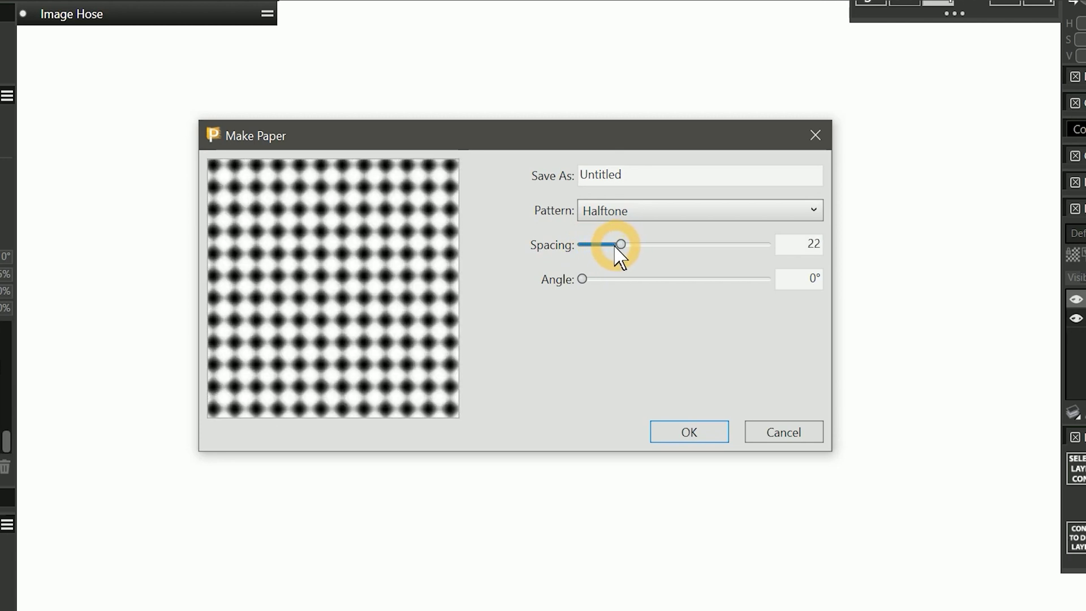
left_click_drag(582, 279, 603, 277)
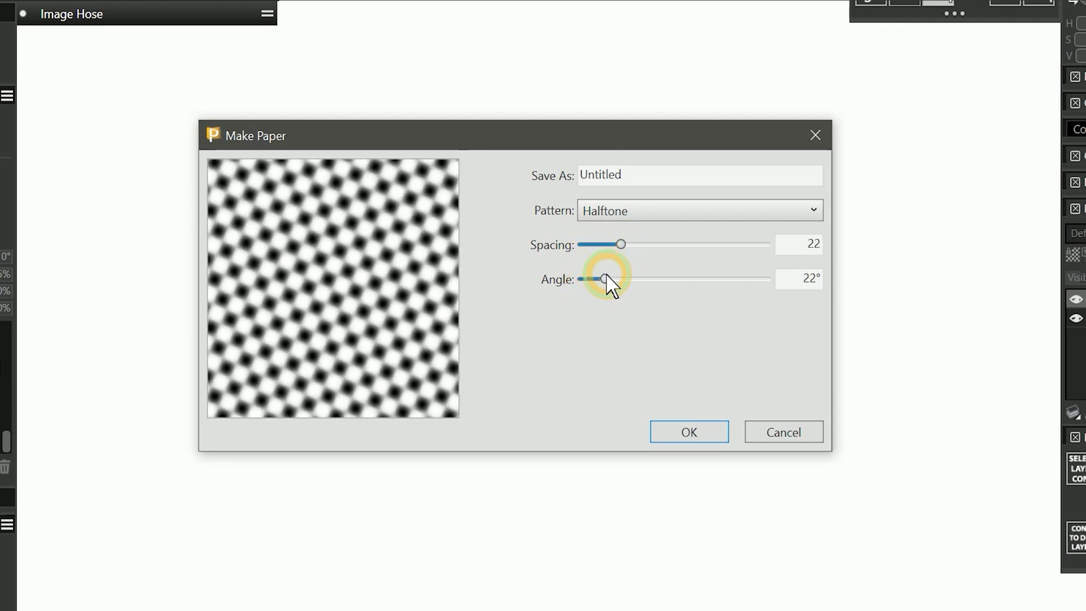
- Try the New Halftone, Line, Diamond, Square, Circle and Ellipse patterns, settling on Triangle
left_click(617, 213)
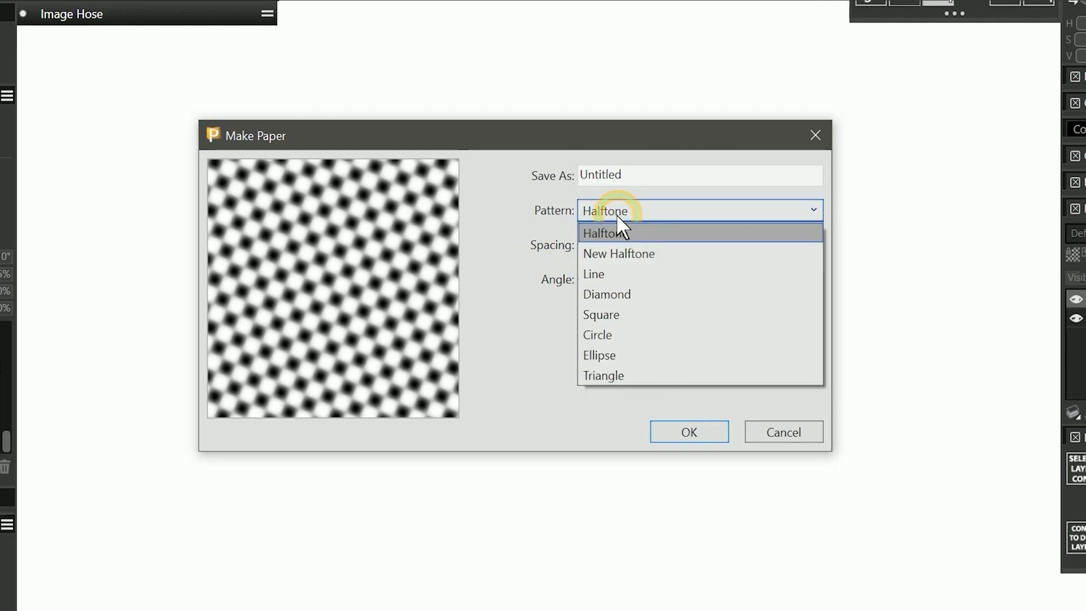
left_click(613, 252)
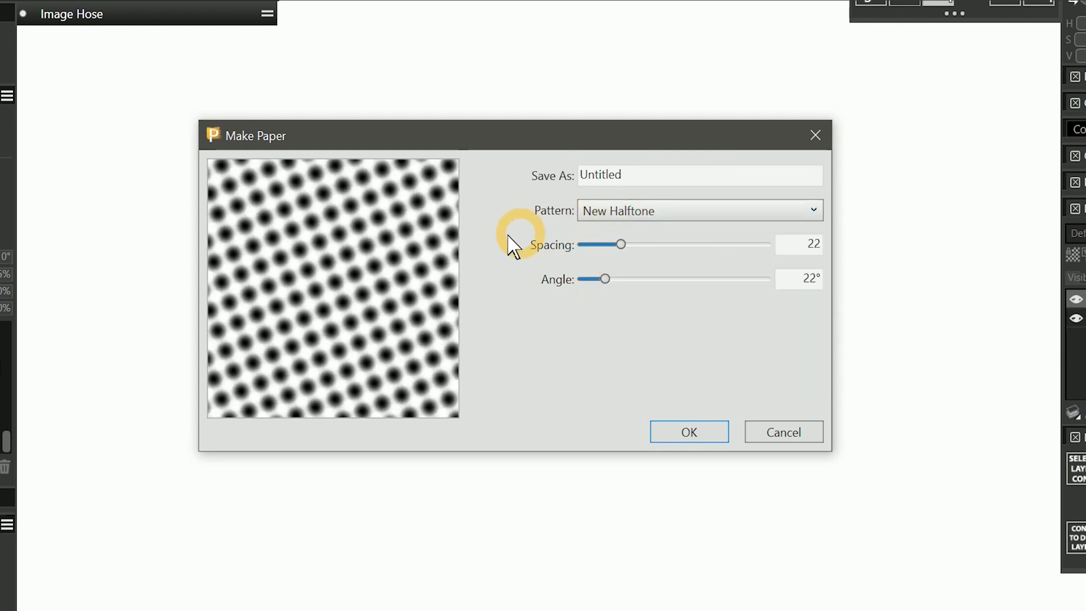
left_click(385, 269)
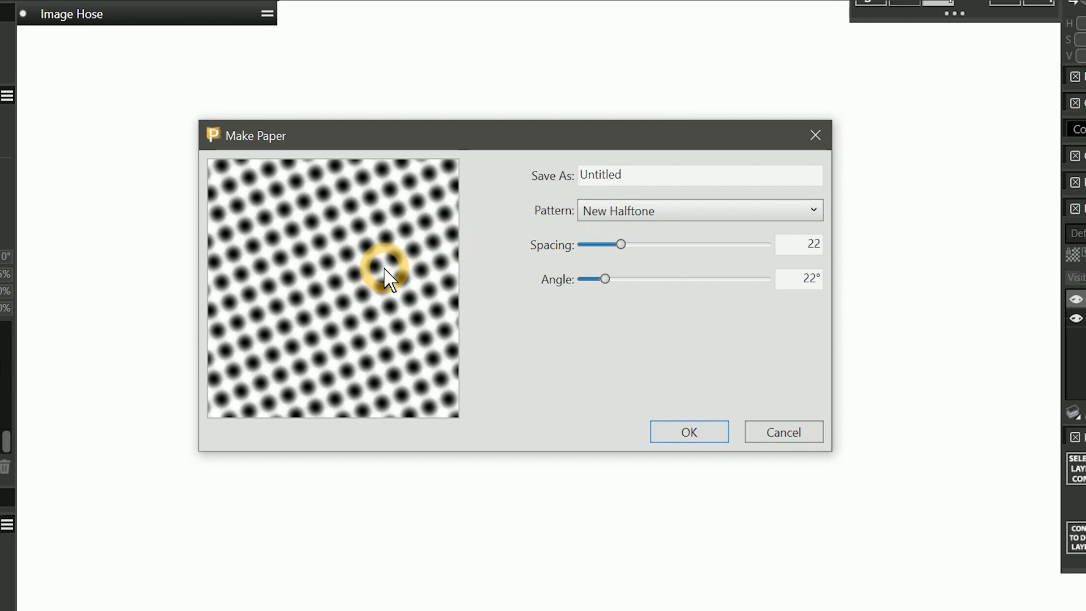
left_click(634, 209)
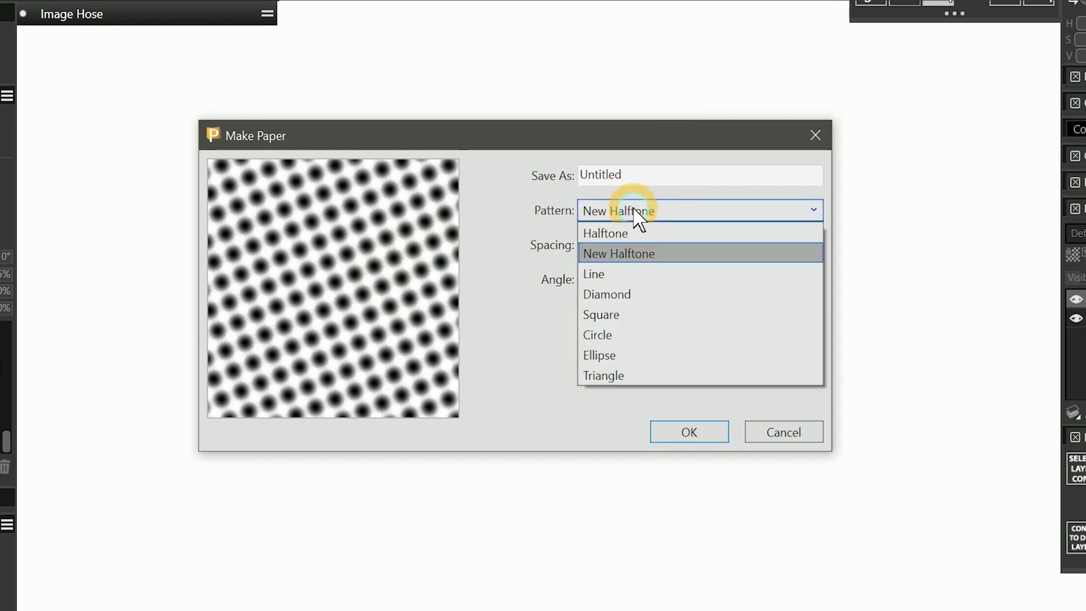
left_click(611, 274)
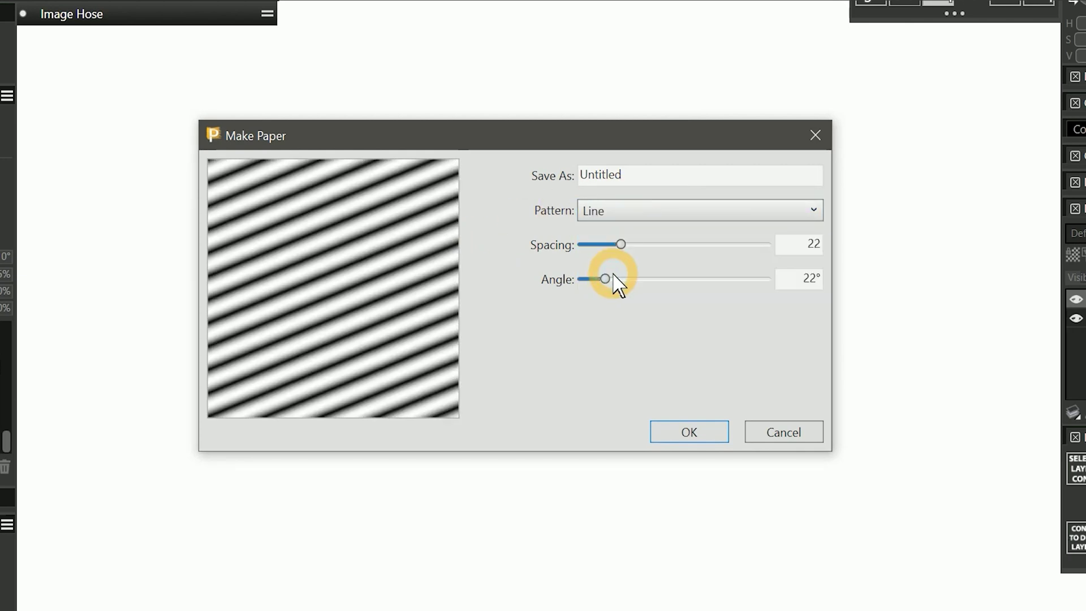
key("Down")
left_click(642, 222)
left_click(616, 313)
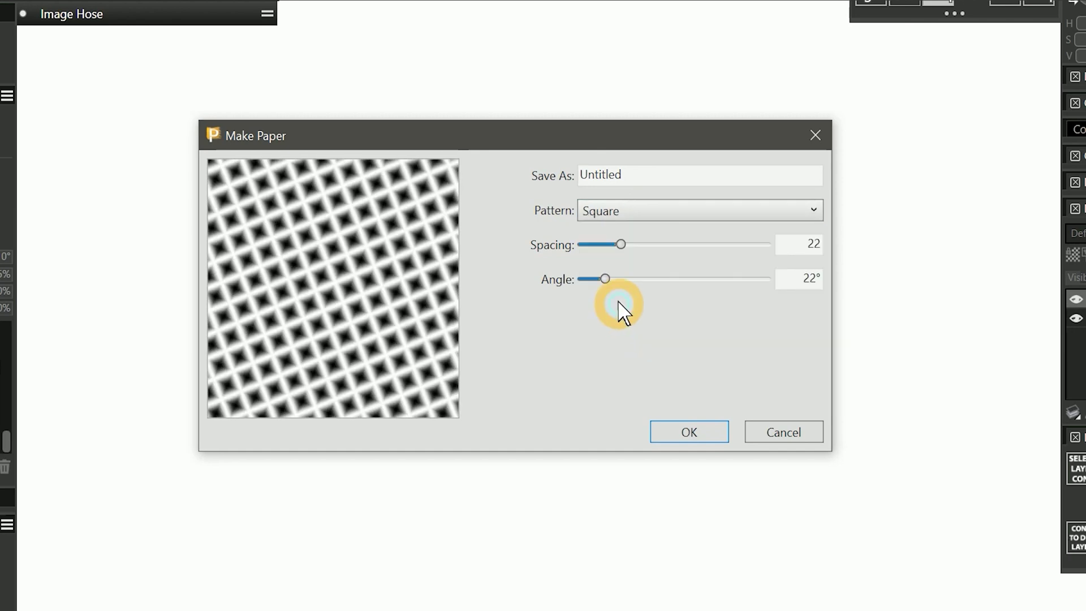
left_click(639, 222)
left_click(608, 333)
left_click(650, 213)
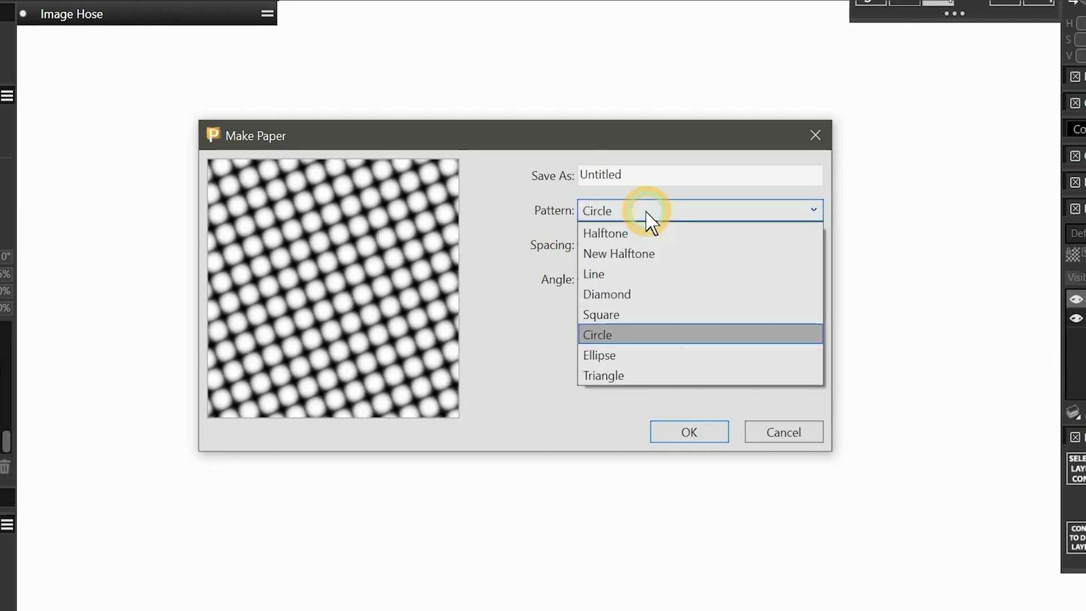
left_click(605, 351)
left_click(650, 221)
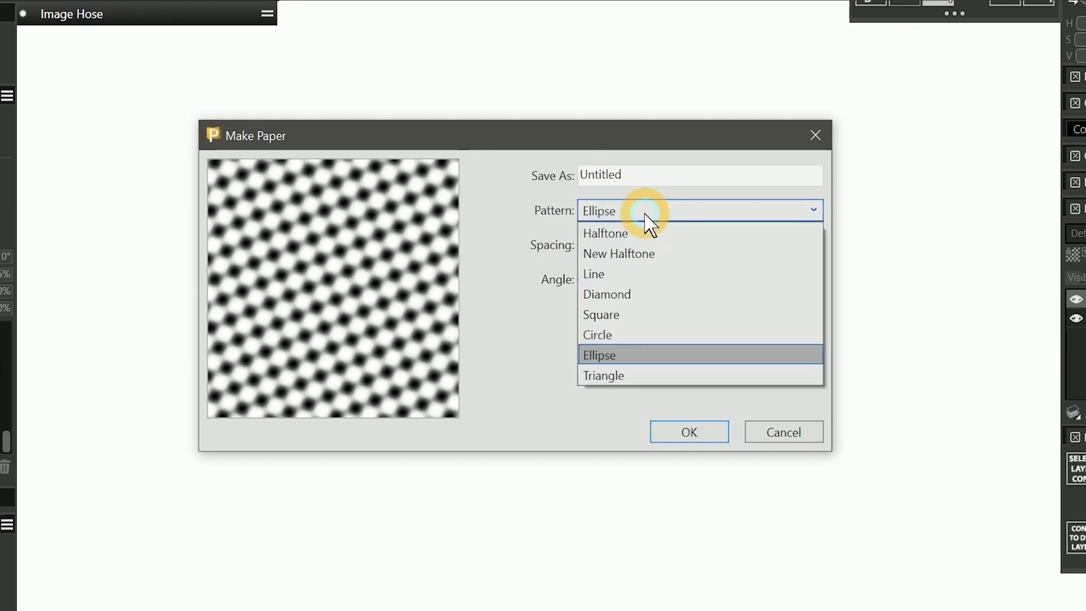
left_click(606, 376)
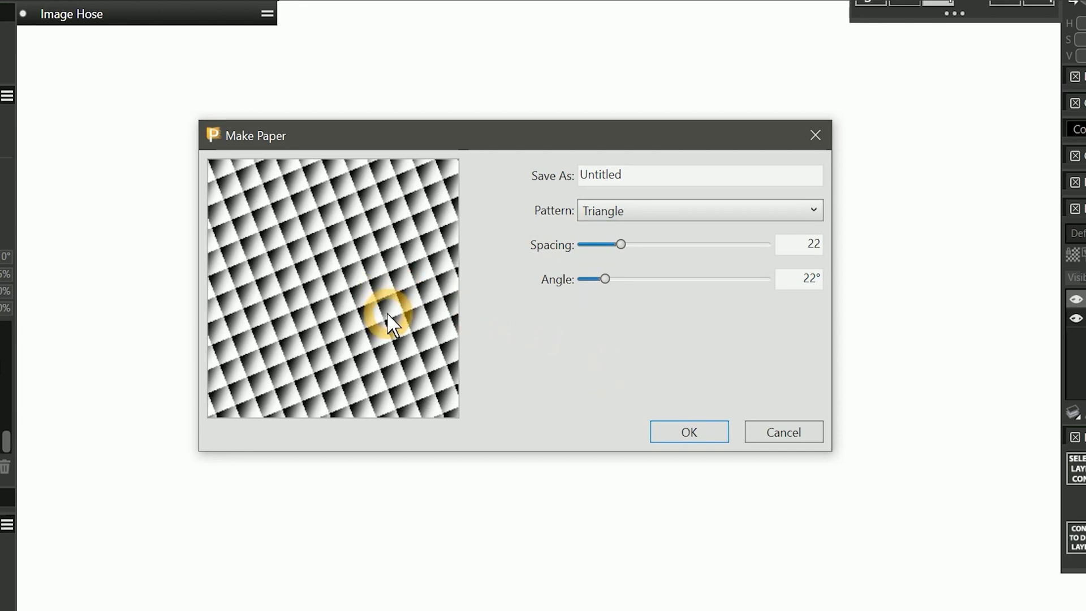
- Set the paper angle back to 0° and name it Quilted
left_click_drag(605, 279, 582, 280)
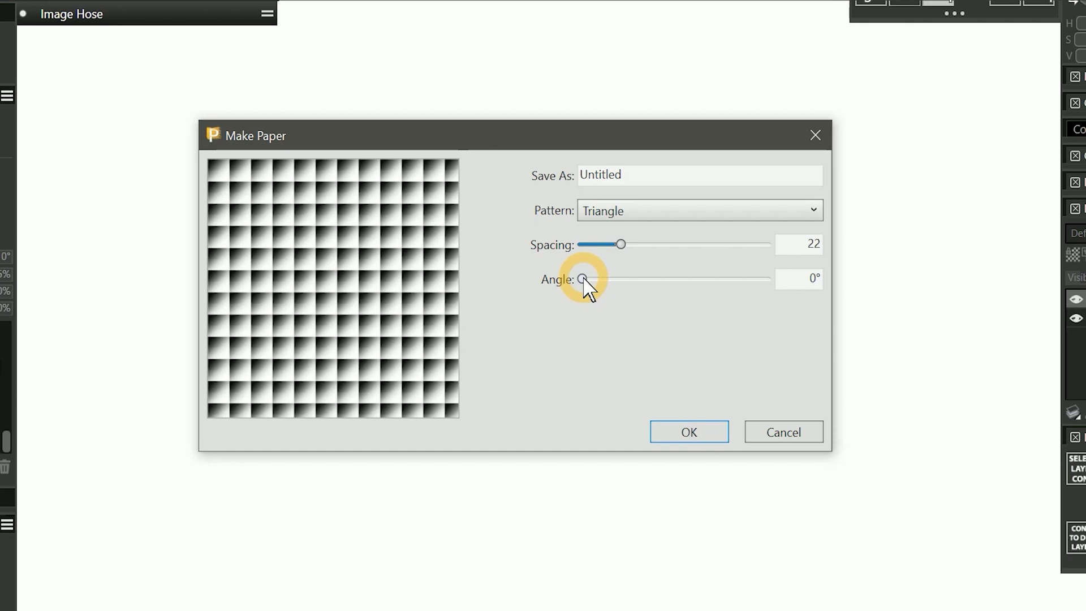
double_click(649, 165)
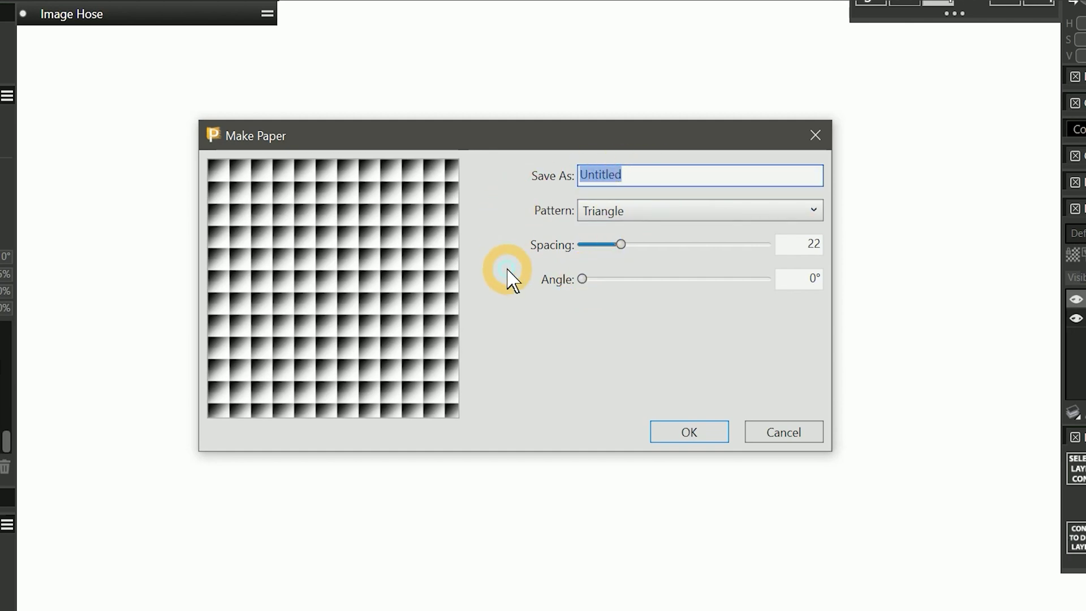
type("Quilted")
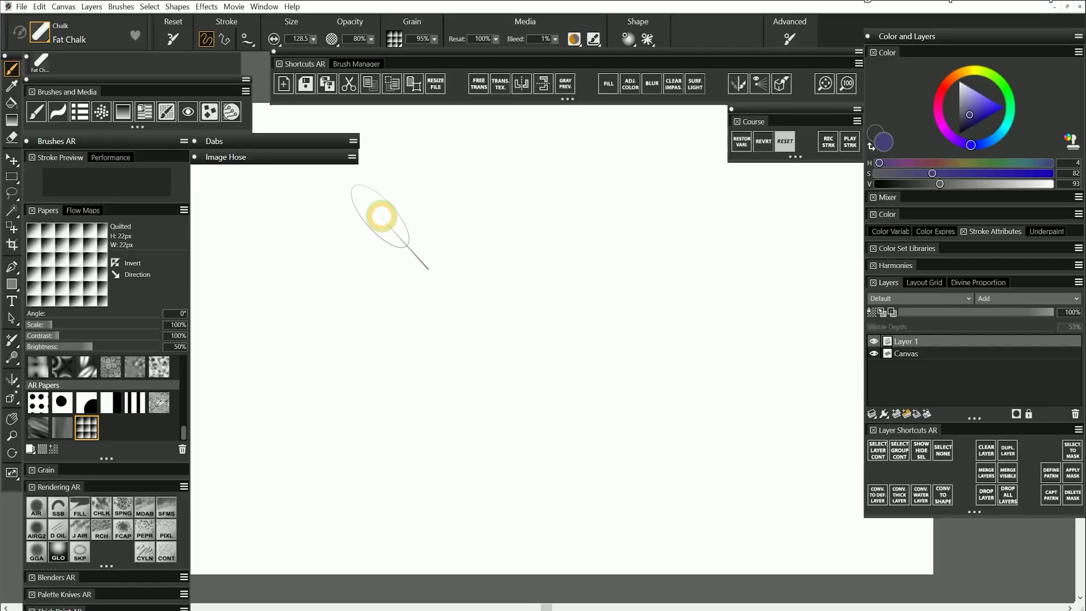
- Paint two chalk strokes across the canvas to test the Quilted grain
mouse_move(490, 93)
left_mouse_down()
mouse_move(443, 243)
mouse_move(625, 174)
left_mouse_up()
mouse_move(478, 275)
left_mouse_down()
mouse_move(488, 403)
mouse_move(513, 403)
mouse_move(532, 383)
mouse_move(557, 406)
mouse_move(593, 398)
mouse_move(613, 426)
mouse_move(636, 428)
mouse_move(701, 403)
mouse_move(700, 375)
mouse_move(666, 365)
mouse_move(639, 379)
mouse_move(643, 419)
mouse_move(583, 361)
left_mouse_up()
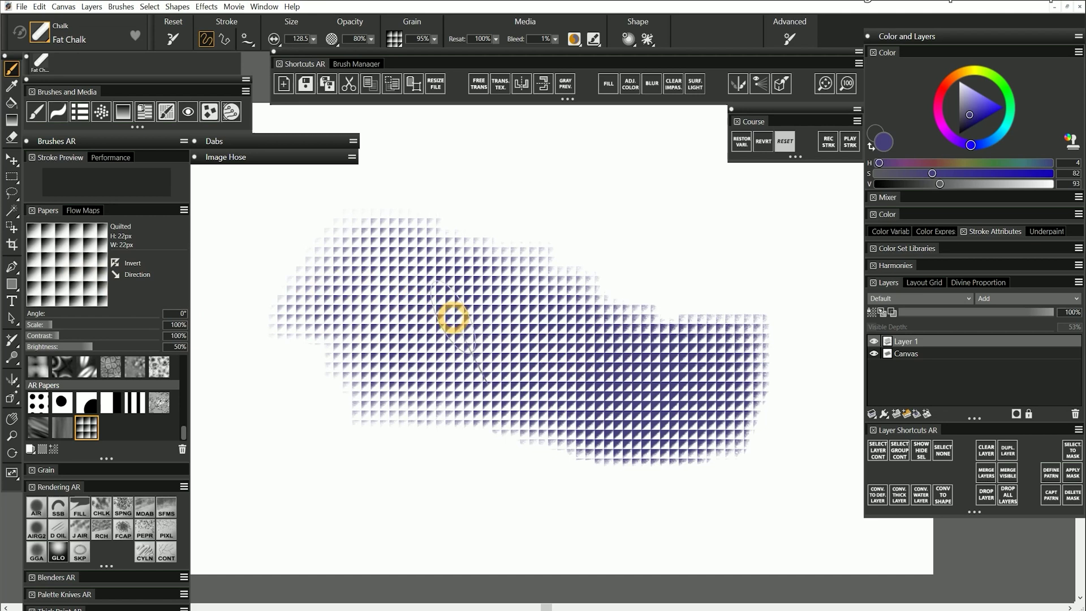
- Clear the canvas and paint a diagonal test stroke with Glazing Chalk
key("Delete")
left_click(101, 509)
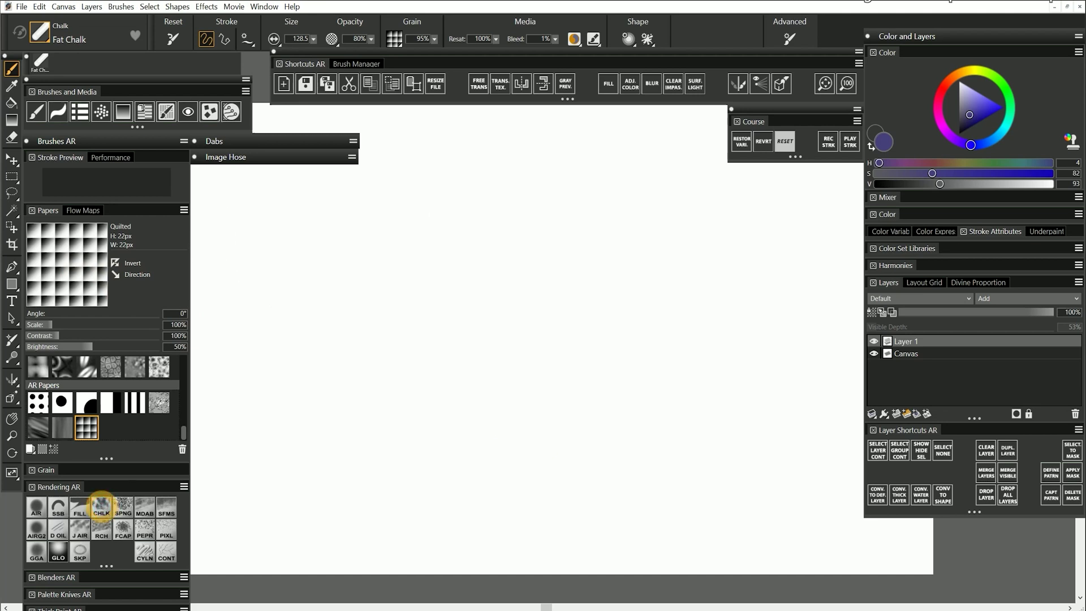
mouse_move(475, 232)
left_mouse_down()
mouse_move(403, 324)
mouse_move(502, 286)
mouse_move(515, 381)
mouse_move(623, 351)
mouse_move(661, 417)
mouse_move(565, 388)
mouse_move(526, 351)
mouse_move(686, 458)
left_mouse_up()
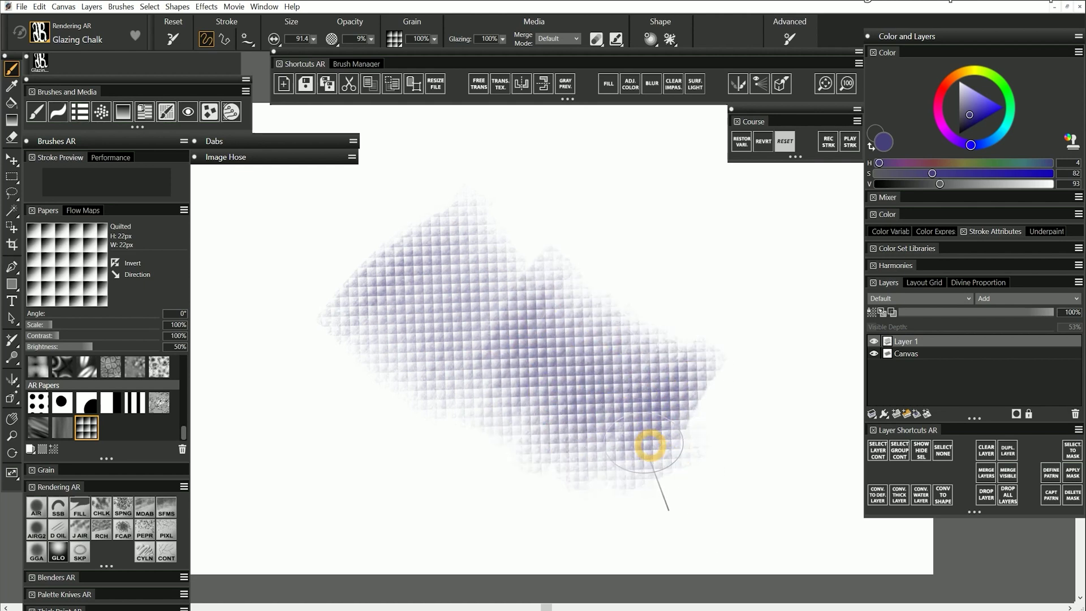
- Set the paper to 40° angle, 139% scale and 69% brightness, then repaint
left_click(36, 314)
mouse_move(36, 314)
left_mouse_down()
mouse_move(71, 322)
mouse_move(44, 339)
mouse_move(125, 346)
left_mouse_up()
mouse_move(367, 237)
left_mouse_down()
mouse_move(469, 371)
mouse_move(588, 369)
mouse_move(454, 329)
mouse_move(577, 437)
left_mouse_up()
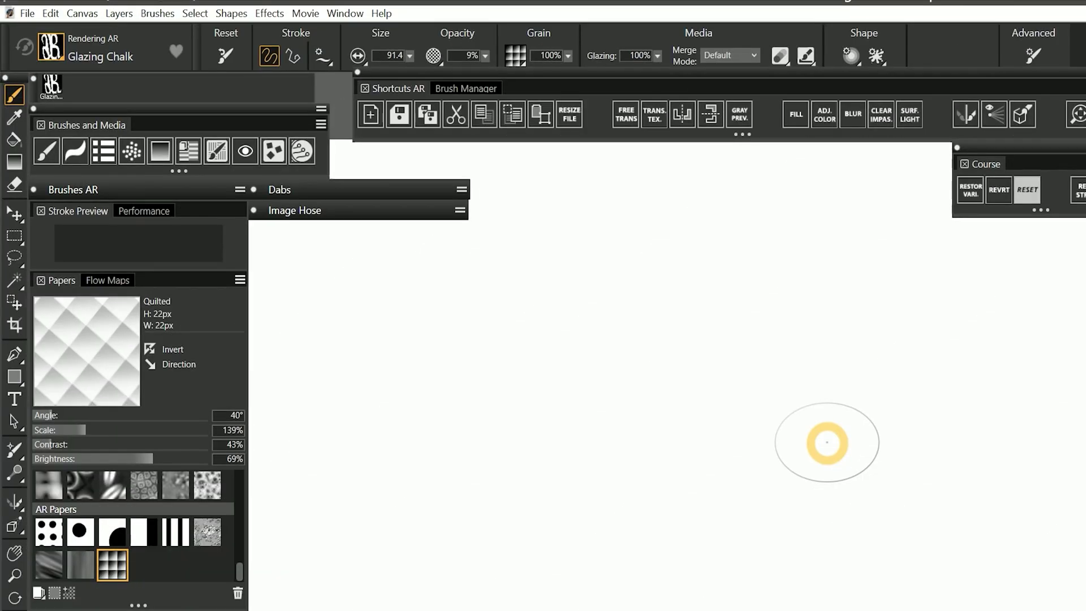
- Start a fractal pattern from the Patterns library with Power -300% and Feature Size 0%
left_click(188, 151)
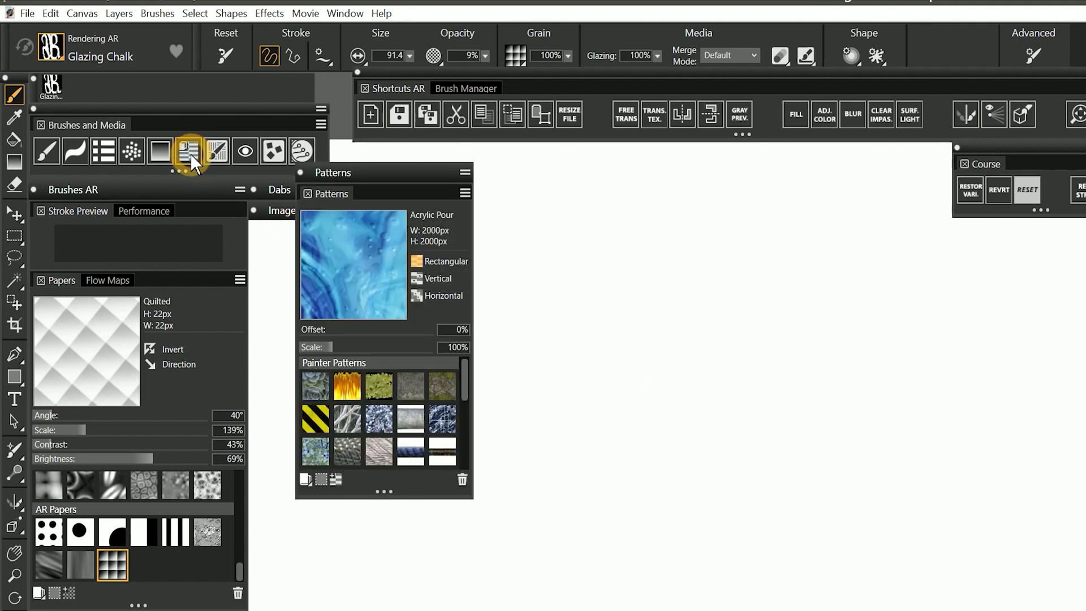
left_click(336, 479)
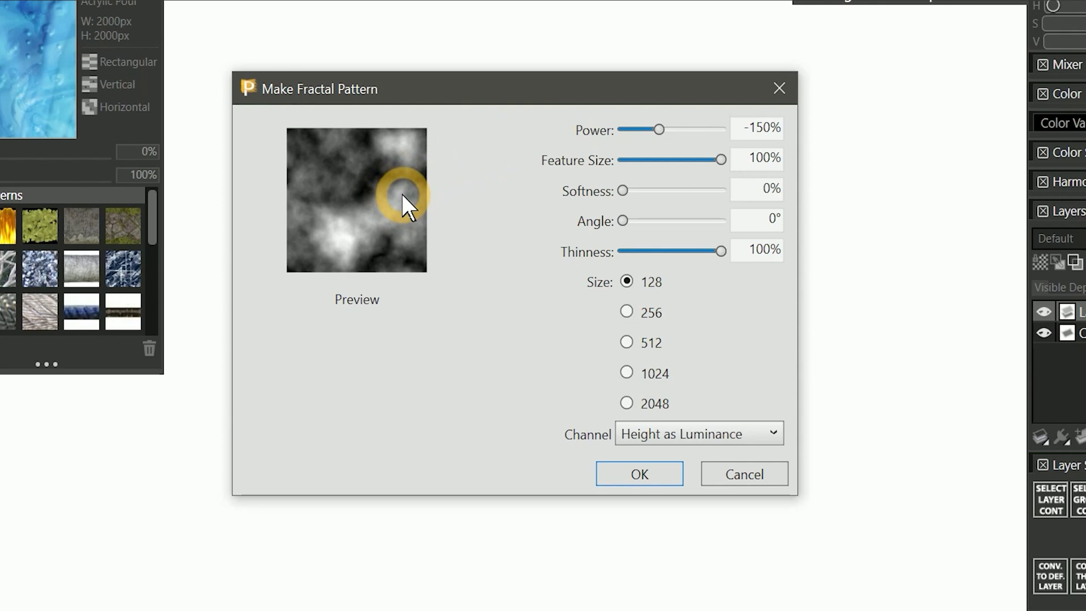
left_click_drag(659, 129, 619, 129)
left_click_drag(721, 159, 620, 160)
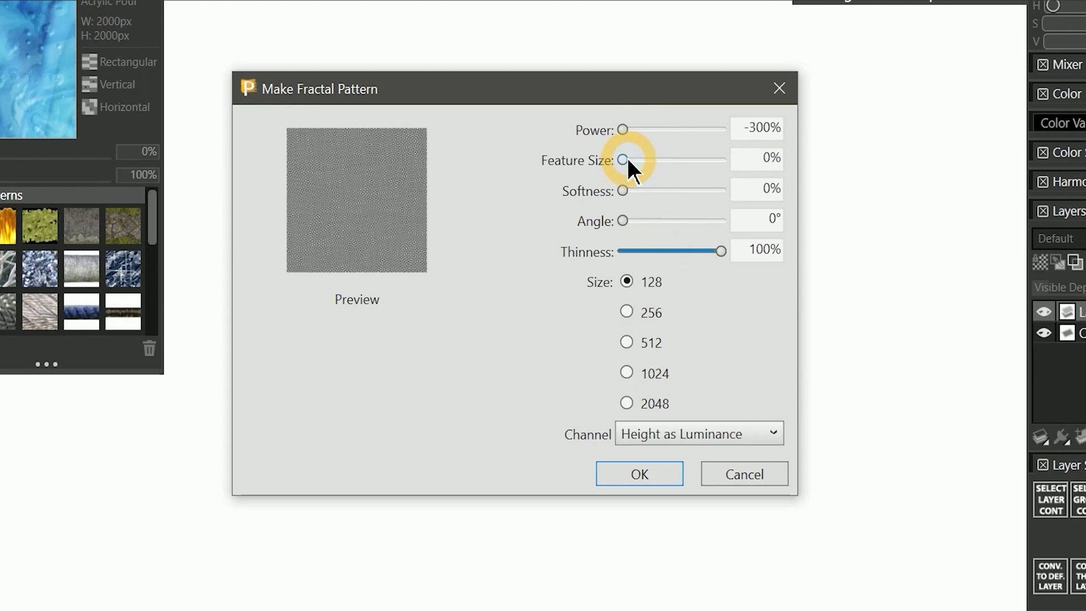
left_click_drag(627, 158, 569, 178)
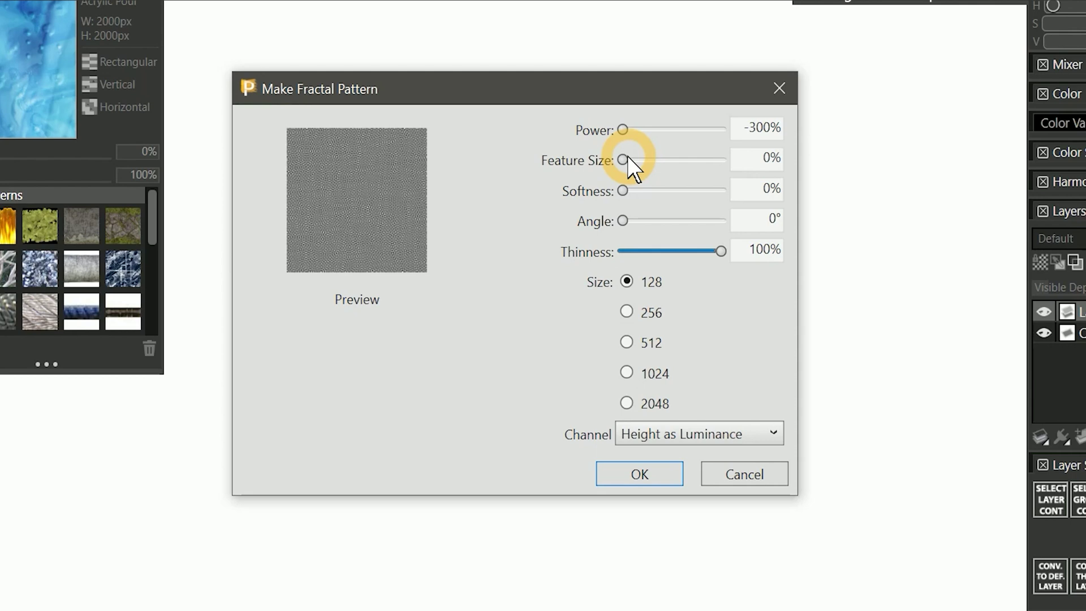
- Tune the fractal to Feature Size 10%, Softness 72%, Angle 90° and Thinness 16%
left_click_drag(624, 160, 647, 160)
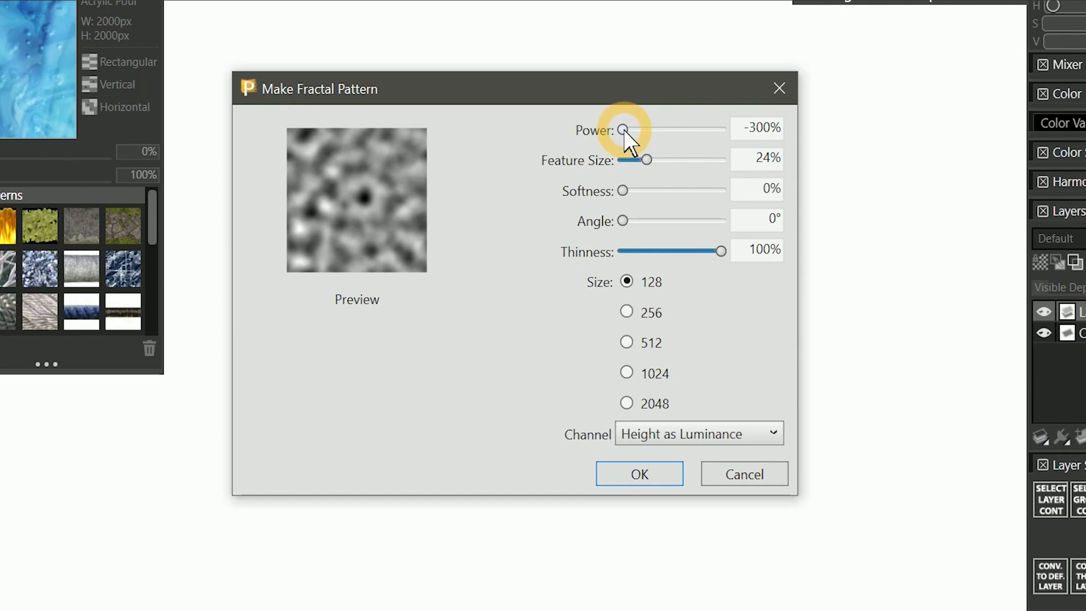
mouse_move(625, 129)
left_mouse_down()
mouse_move(689, 131)
mouse_move(626, 131)
left_mouse_up()
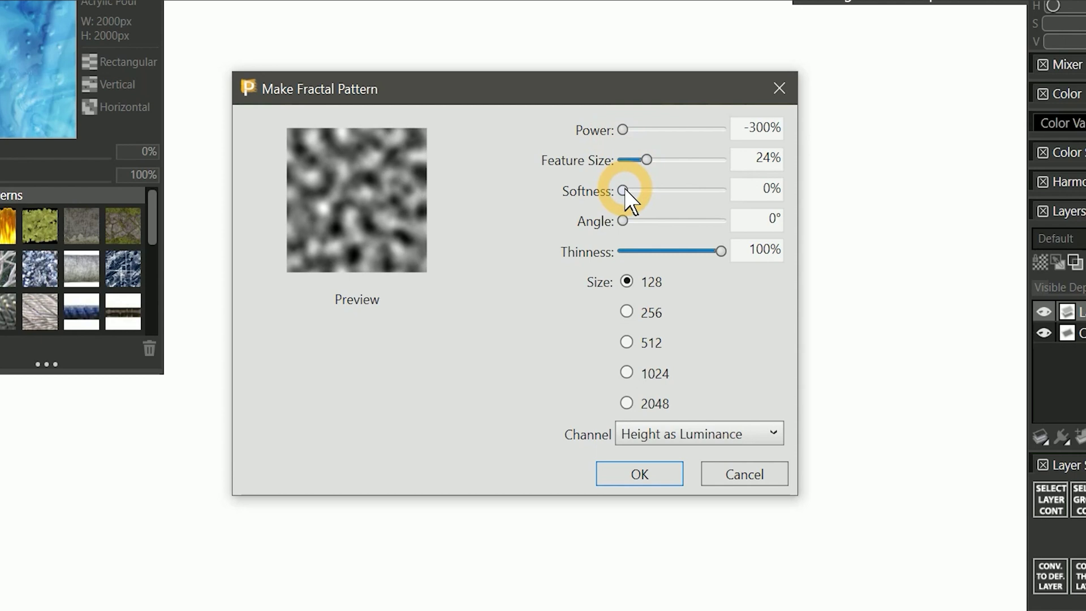
left_click_drag(628, 190, 715, 191)
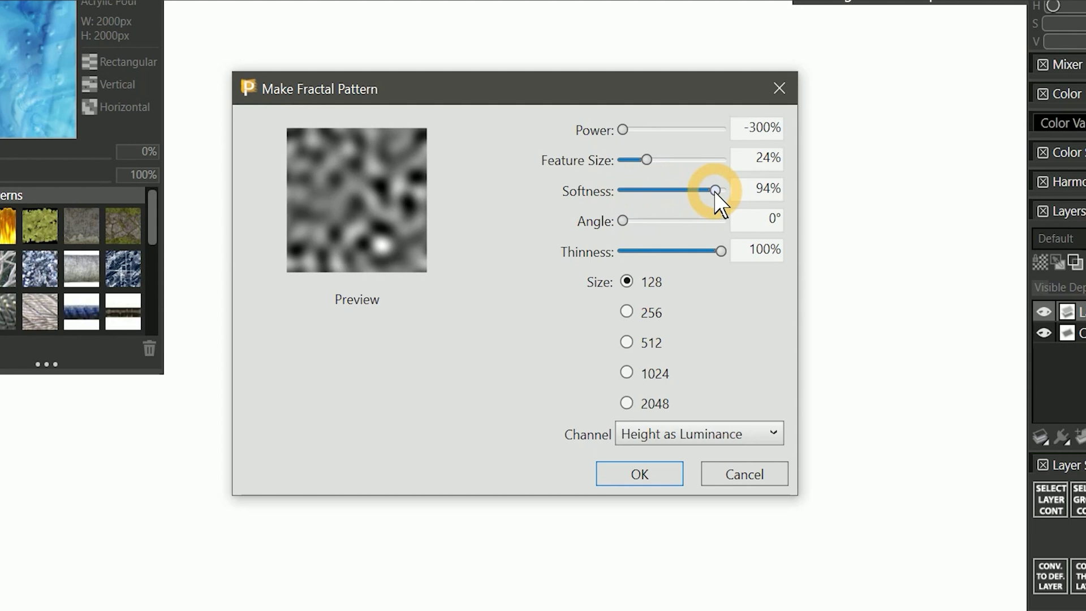
left_click_drag(713, 251, 642, 222)
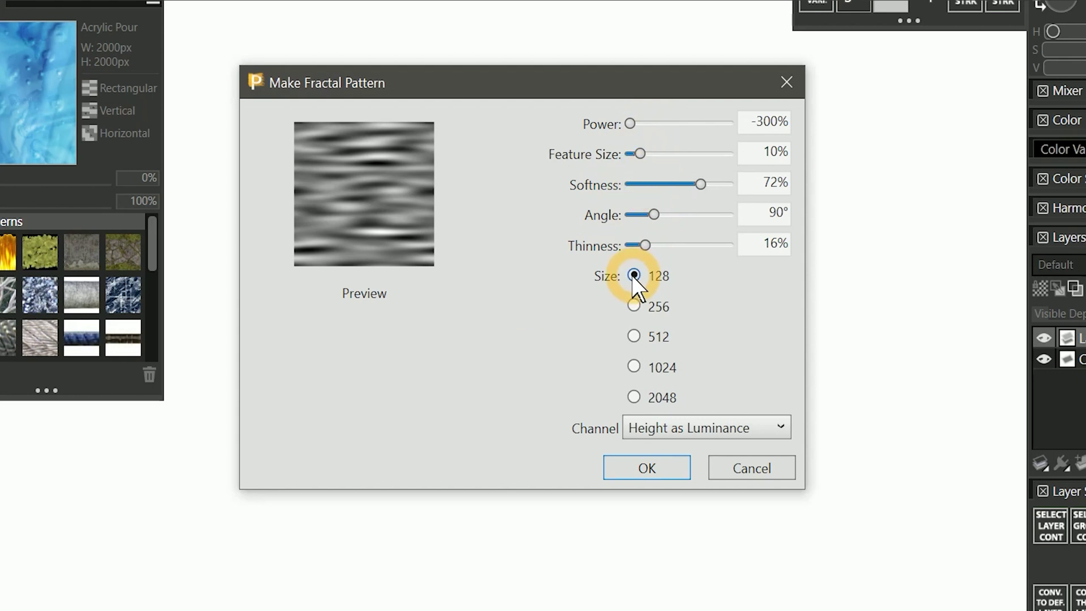
- Change the fractal pattern size from 512 to 2048 and review the channel options
left_click(634, 336)
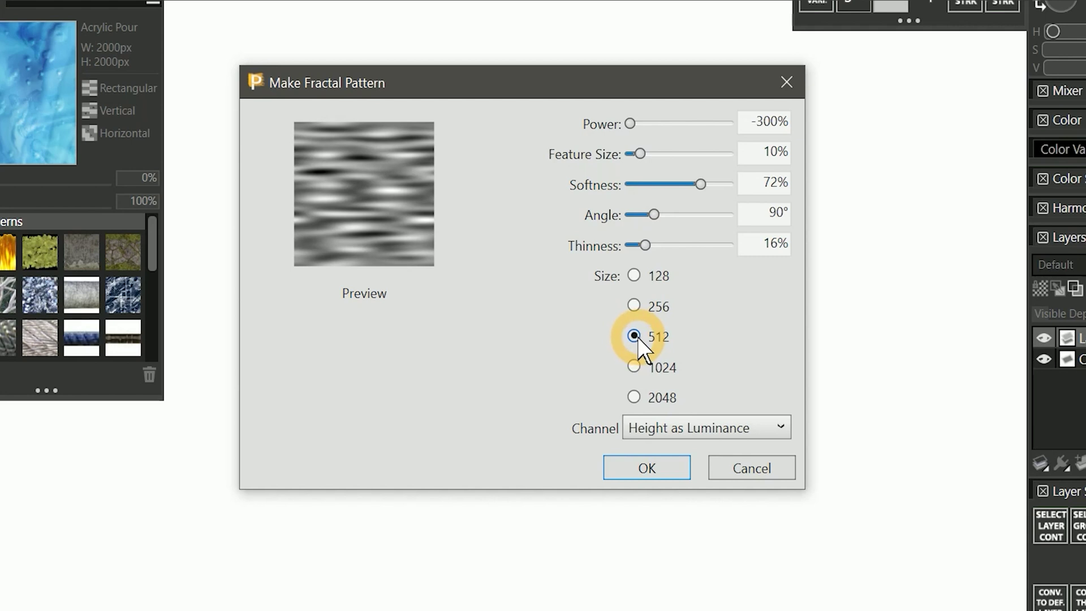
left_click(634, 397)
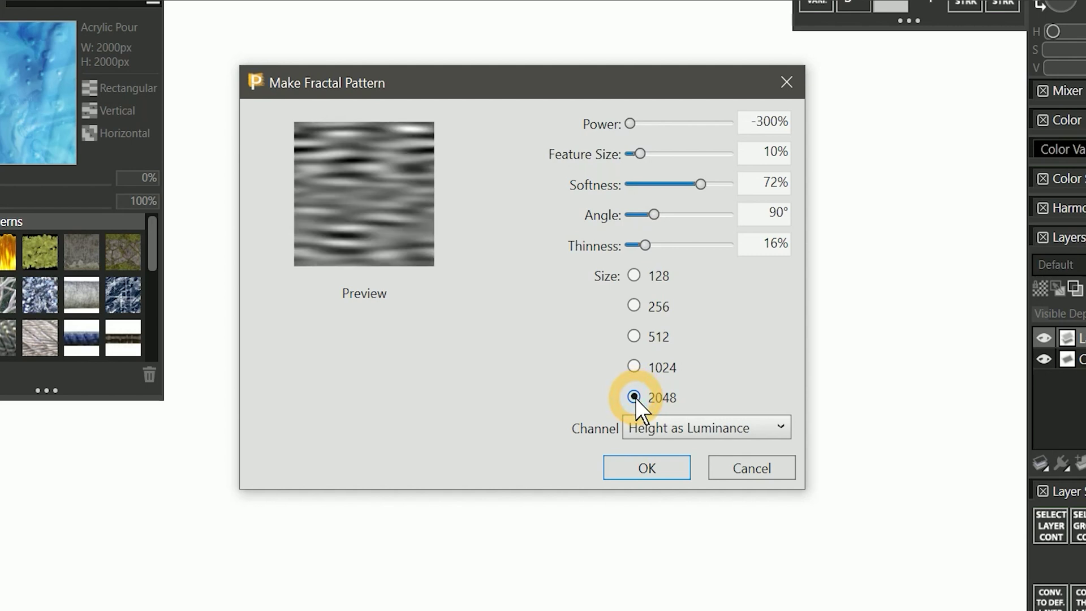
left_click(667, 427)
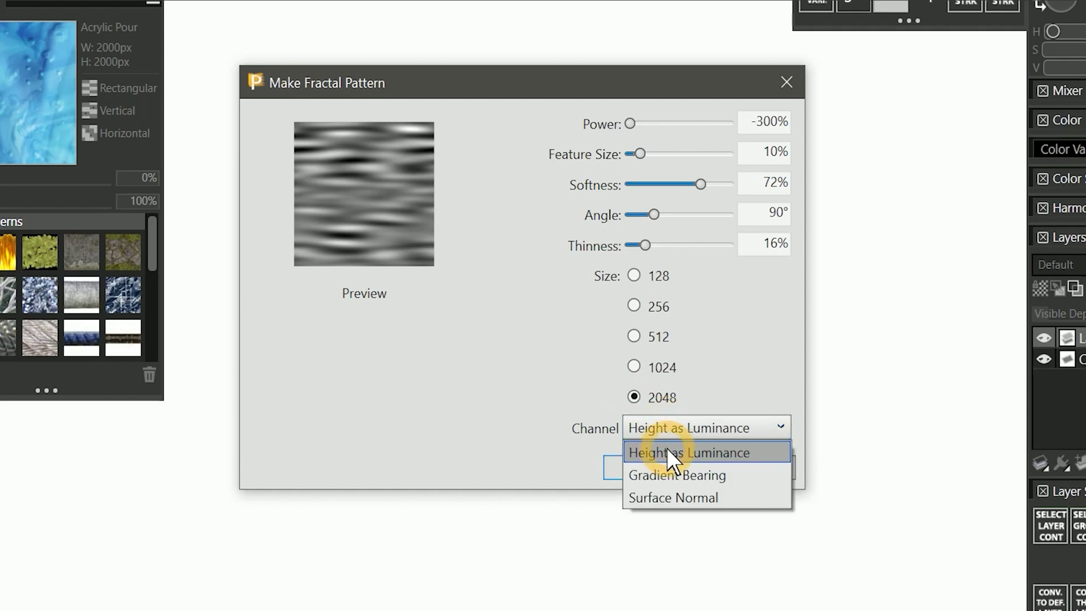
- Generate the fractal with Height as Luminance and select the whole image
left_click(667, 453)
left_click(644, 470)
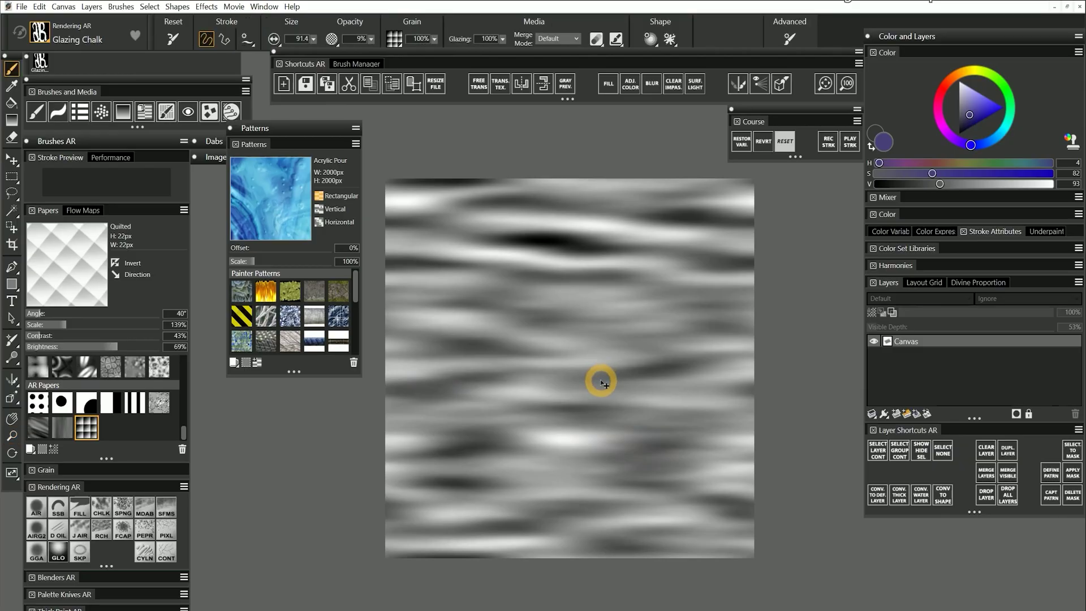
key("ctrl+a")
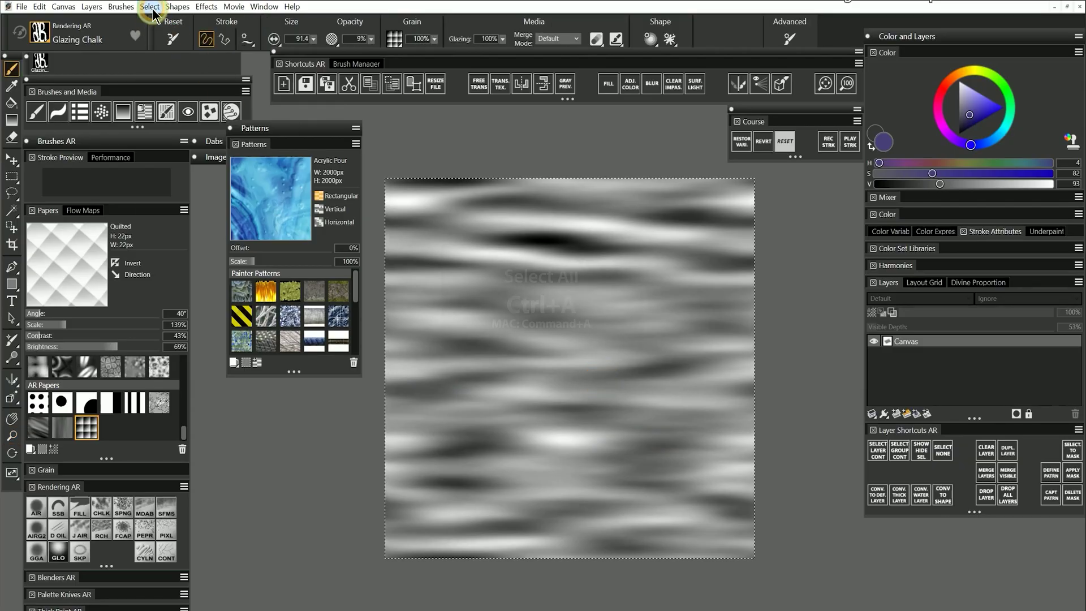
- Capture the selected fractal as a new paper named Ripples
left_click(150, 6)
left_click(148, 19)
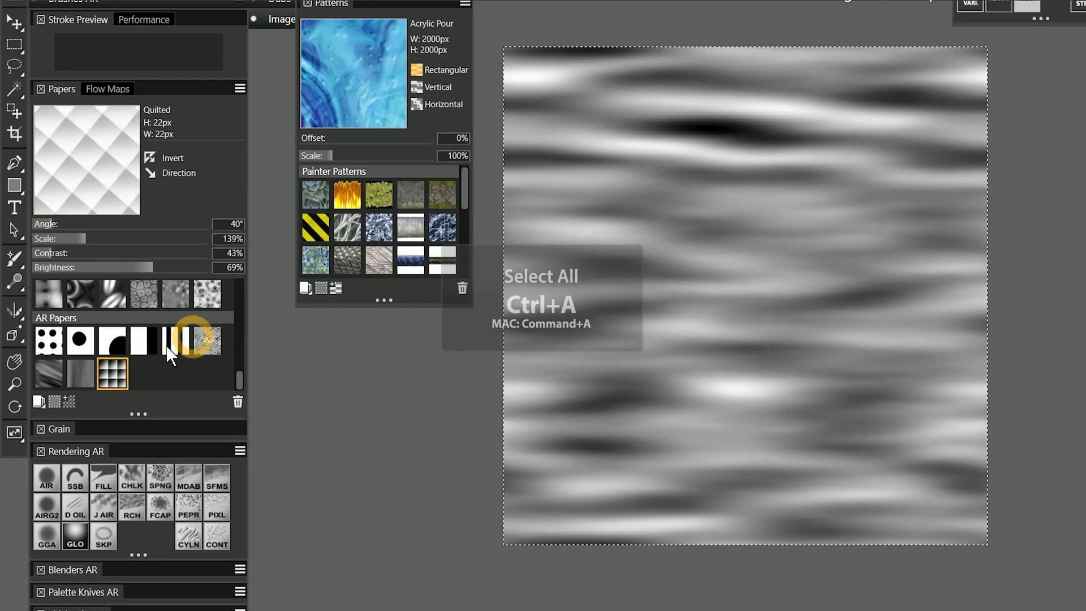
left_click(54, 401)
type("Ripples")
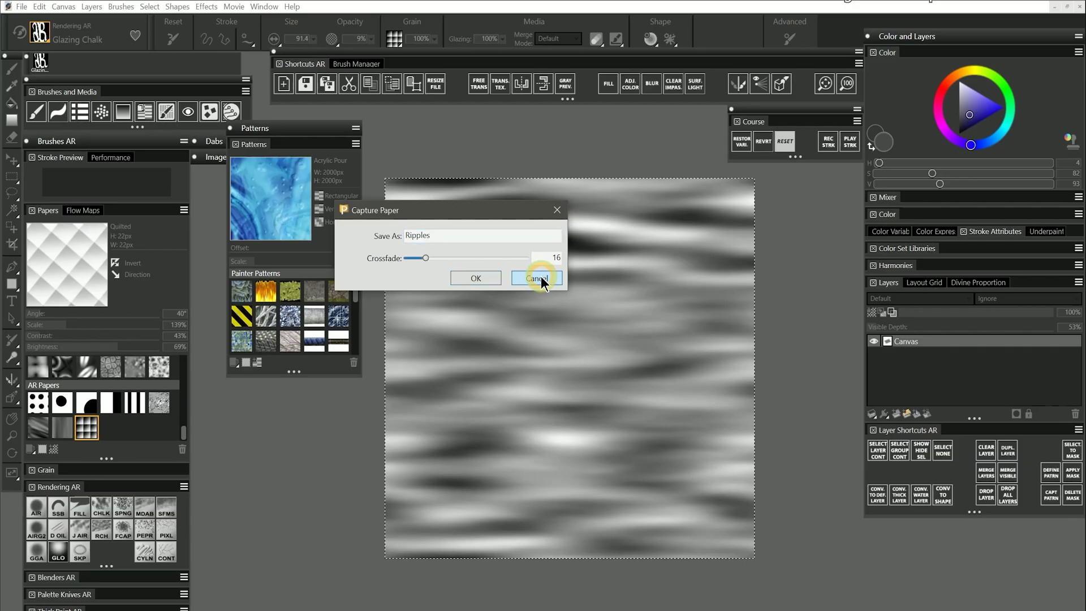
left_click(761, 338)
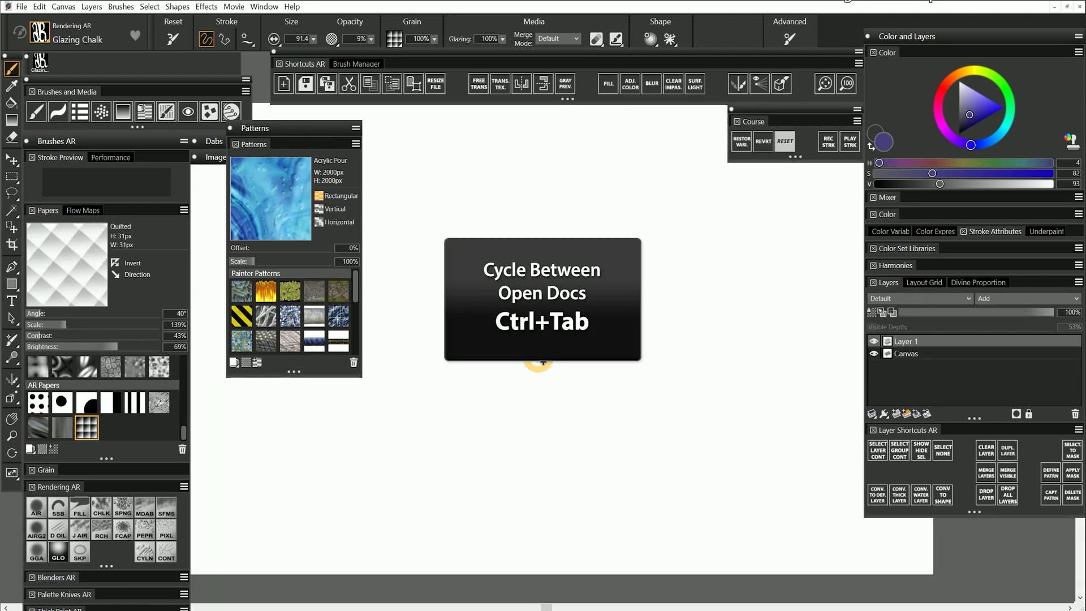
- Select the Ripples paper and paint a dark blue test stroke
left_click(37, 429)
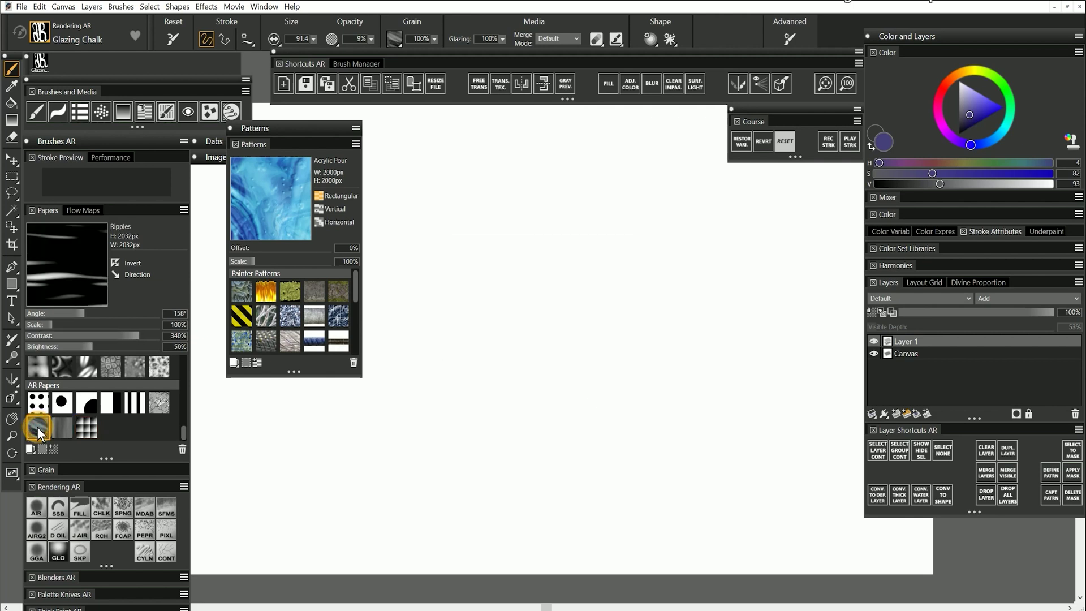
mouse_move(444, 291)
left_mouse_down()
mouse_move(673, 321)
mouse_move(495, 287)
mouse_move(473, 339)
mouse_move(664, 381)
mouse_move(478, 396)
mouse_move(510, 428)
mouse_move(609, 420)
mouse_move(558, 358)
mouse_move(589, 301)
mouse_move(551, 263)
mouse_move(695, 361)
mouse_move(464, 391)
mouse_move(492, 433)
mouse_move(582, 448)
left_mouse_up()
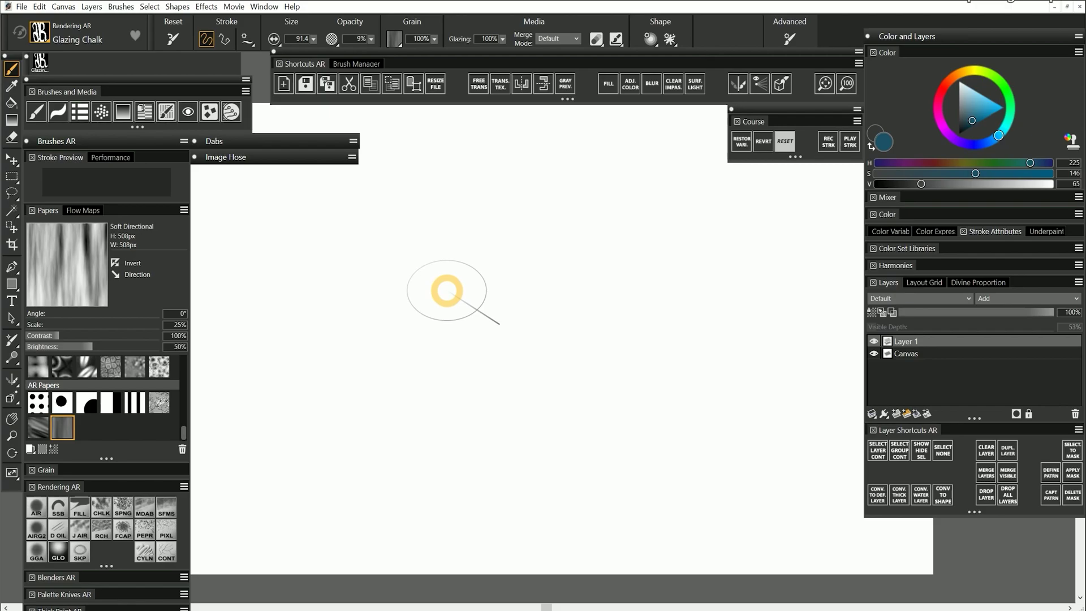
- Create a new blank image 512 pixels wide and 512 pixels high
left_click(283, 84)
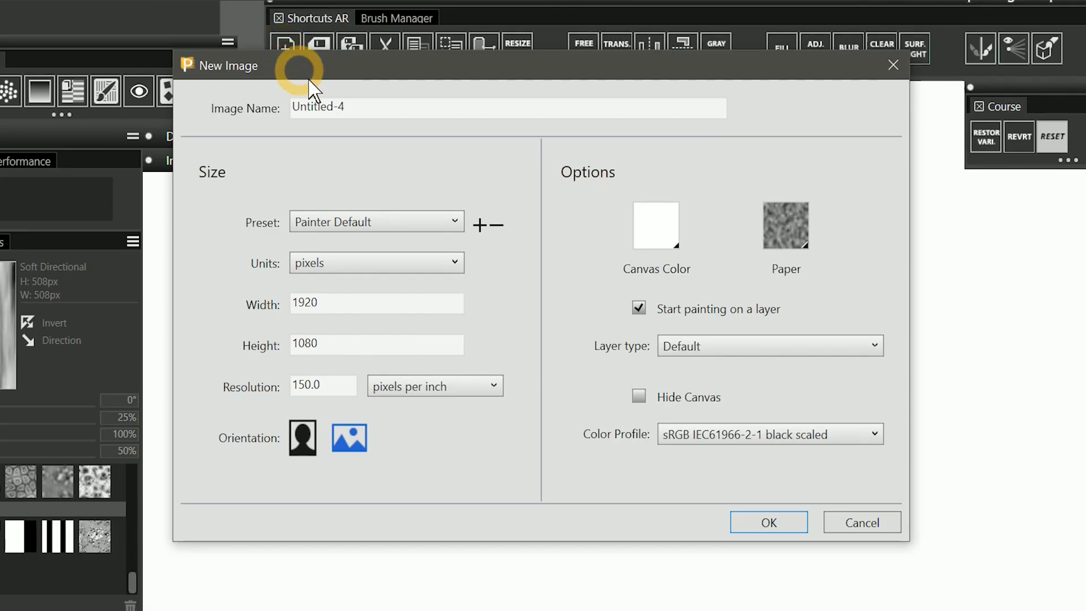
left_click_drag(284, 303, 310, 304)
type("512")
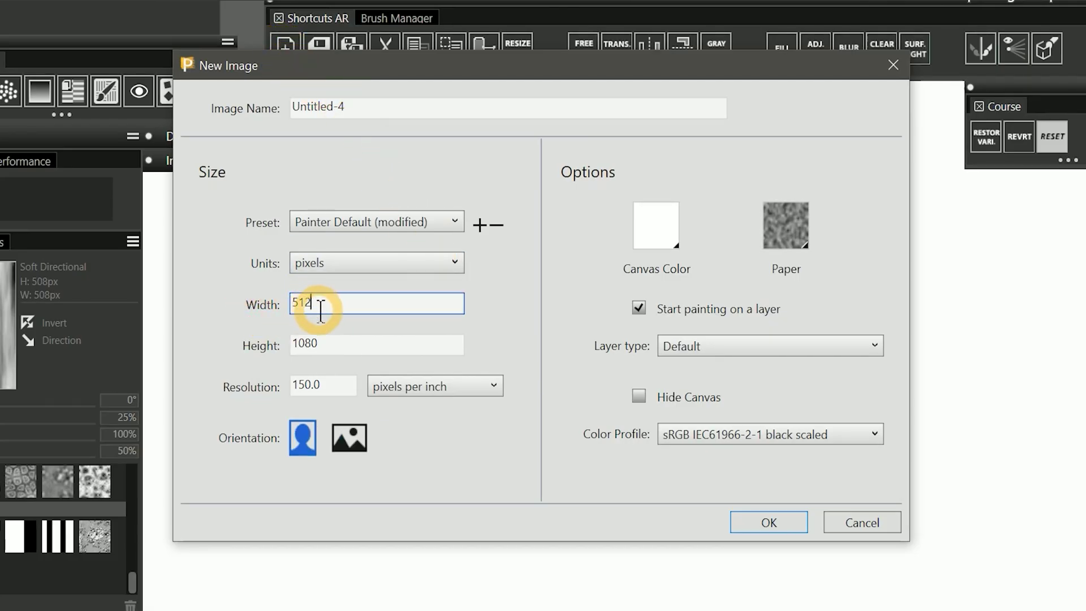
key("Tab")
type("512")
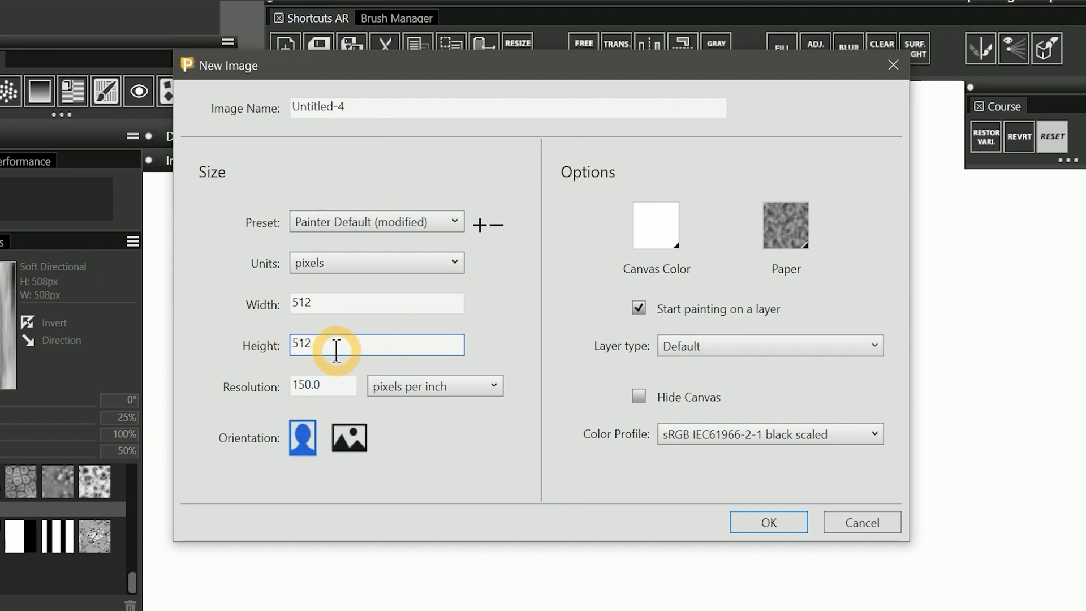
key("Return")
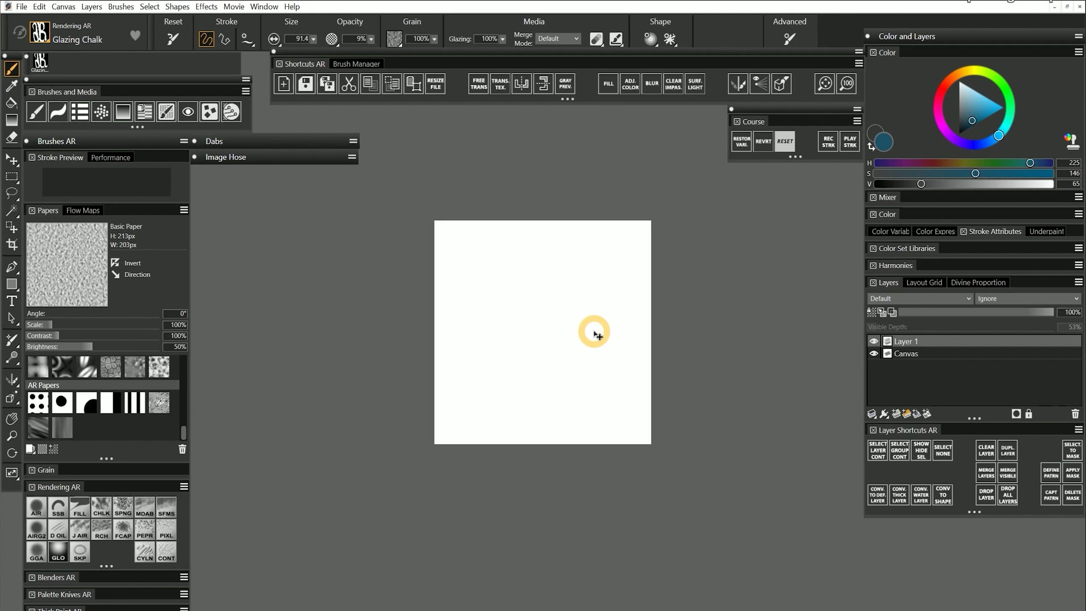
- Pick the Bumpy Elephant Skin paper and black, then paint textured chalk strokes across the canvas
left_click(159, 366)
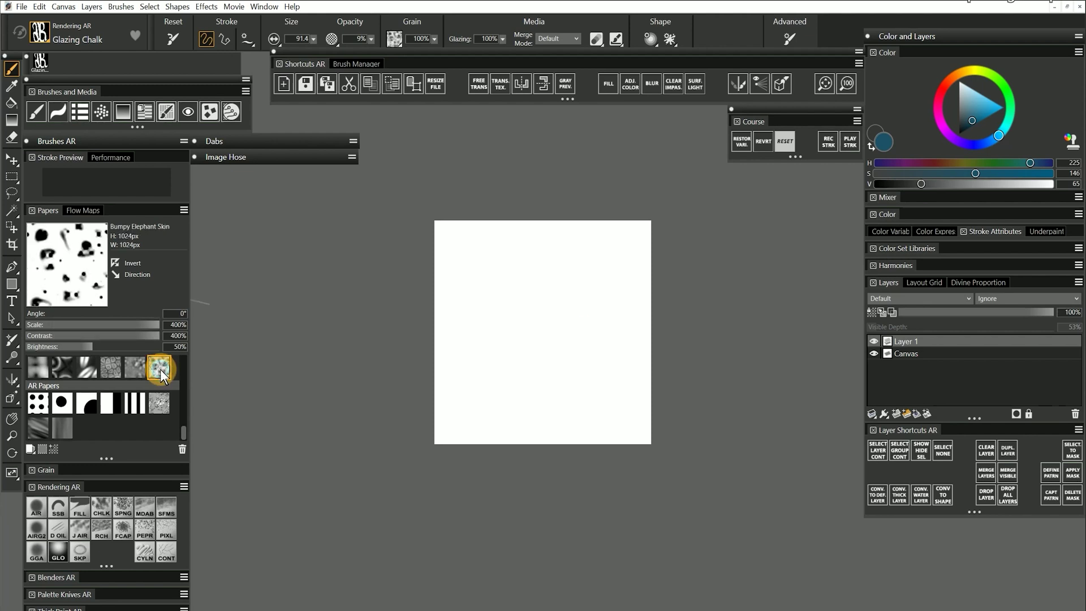
left_click(959, 134)
mouse_move(554, 234)
left_mouse_down()
mouse_move(469, 224)
mouse_move(524, 242)
mouse_move(637, 249)
mouse_move(492, 271)
mouse_move(457, 324)
mouse_move(638, 300)
mouse_move(543, 327)
mouse_move(454, 406)
left_mouse_up()
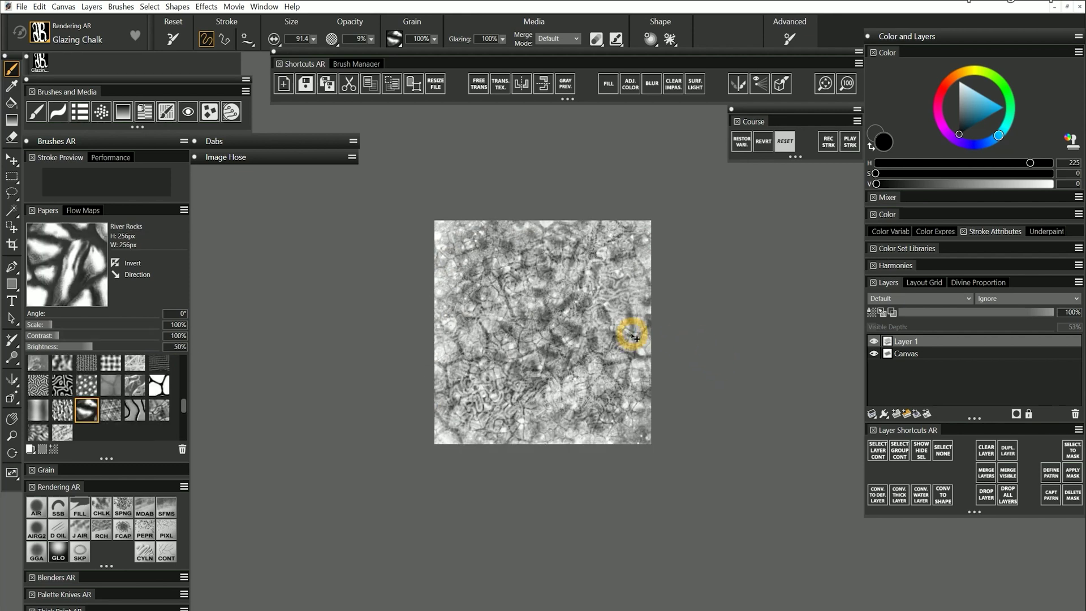
left_click_drag(628, 341, 568, 328)
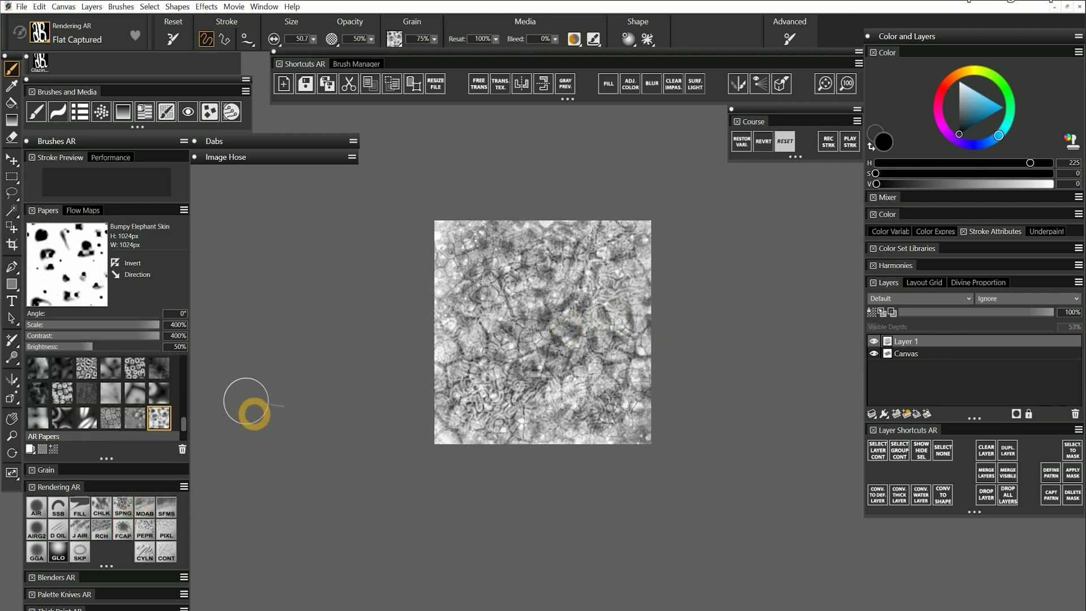
- Paint dark elephant-skin speckles across the canvas, including near its right edge
mouse_move(246, 418)
left_mouse_down()
mouse_move(507, 251)
mouse_move(481, 274)
mouse_move(506, 307)
mouse_move(546, 284)
mouse_move(494, 324)
mouse_move(537, 359)
mouse_move(563, 301)
mouse_move(590, 285)
mouse_move(586, 360)
left_mouse_up()
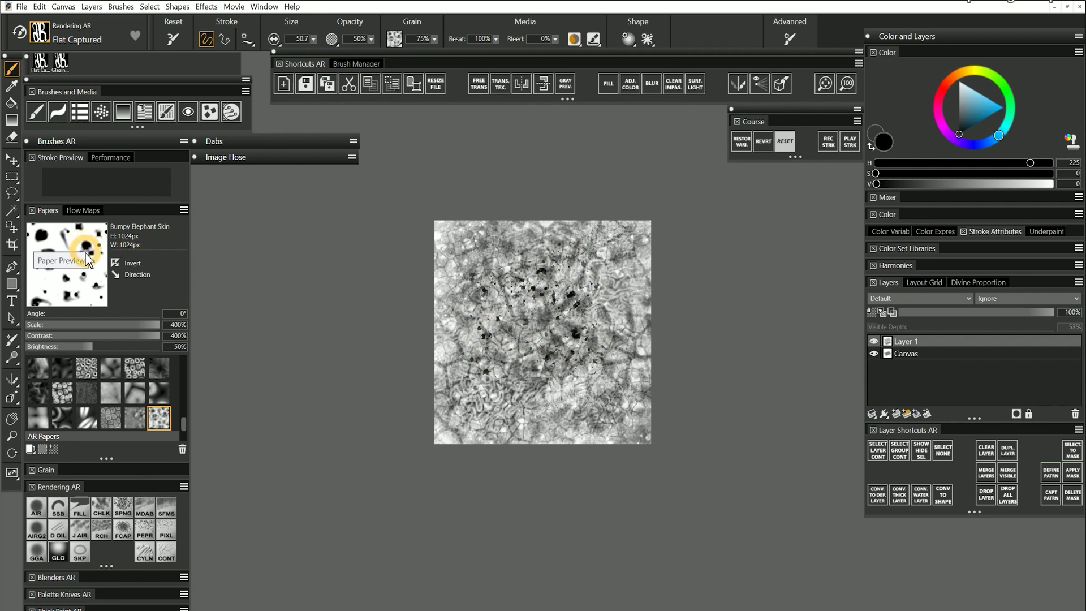
mouse_move(485, 272)
left_mouse_down()
mouse_move(496, 297)
mouse_move(571, 294)
mouse_move(586, 228)
mouse_move(587, 286)
mouse_move(631, 323)
mouse_move(615, 303)
mouse_move(568, 295)
mouse_move(523, 326)
mouse_move(598, 337)
mouse_move(576, 307)
mouse_move(511, 330)
mouse_move(543, 369)
mouse_move(573, 375)
mouse_move(564, 367)
mouse_move(548, 406)
mouse_move(511, 421)
mouse_move(638, 420)
mouse_move(459, 430)
mouse_move(534, 423)
left_mouse_up()
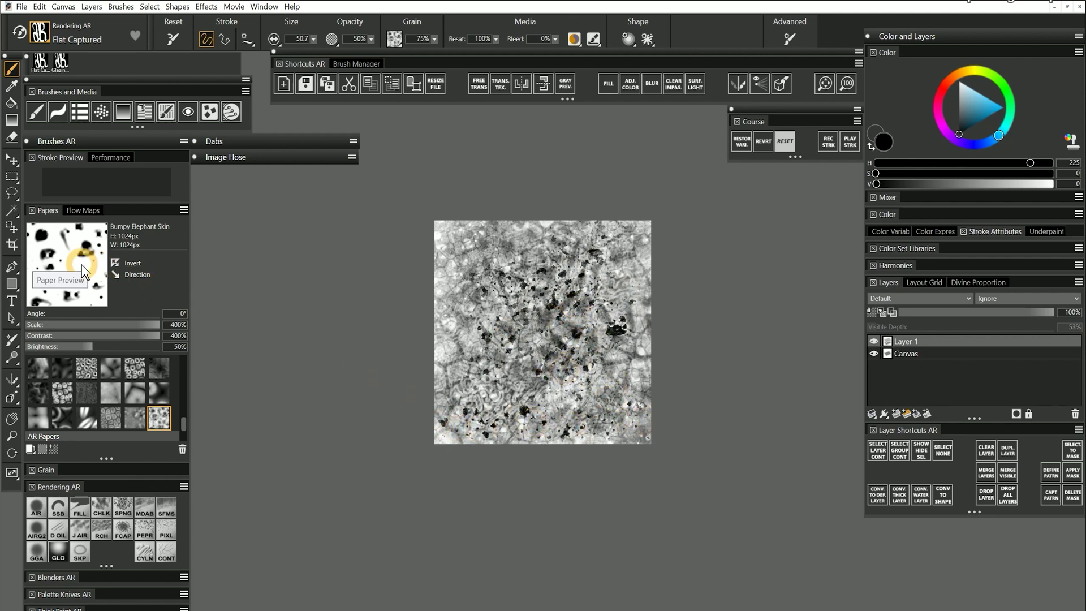
mouse_move(593, 346)
left_mouse_down()
mouse_move(633, 272)
mouse_move(639, 355)
left_mouse_up()
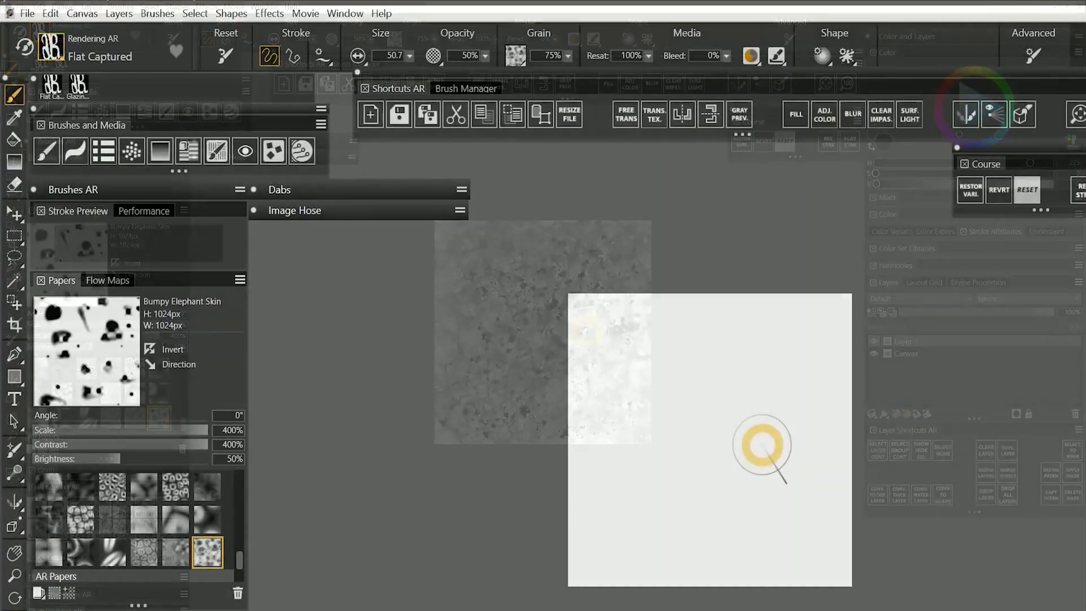
- Define the canvas as a seamless pattern, then paint speckle strokes across its middle
left_click(183, 151)
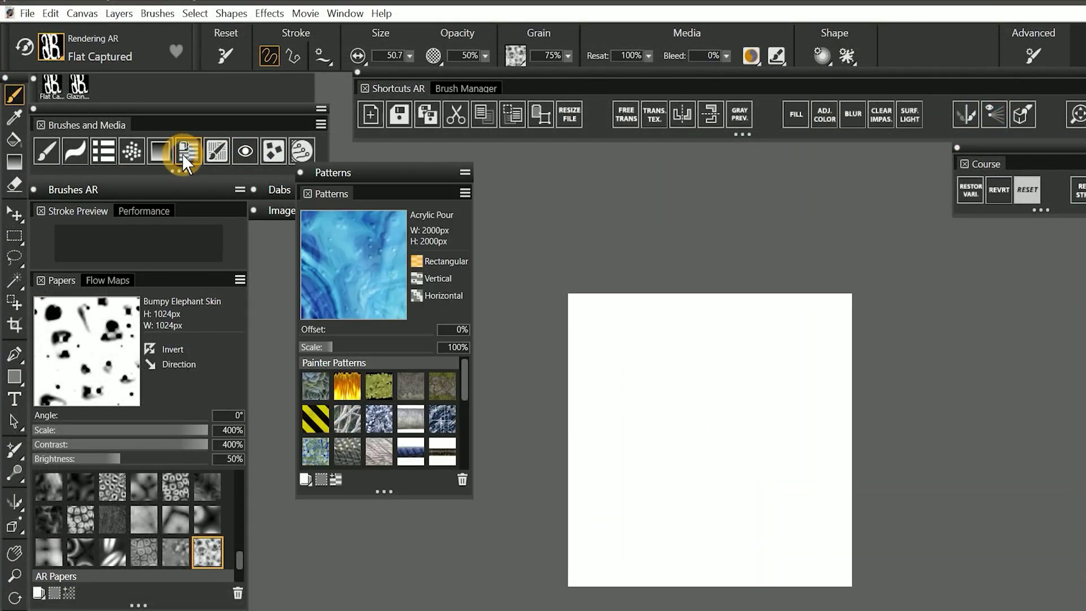
left_click(464, 193)
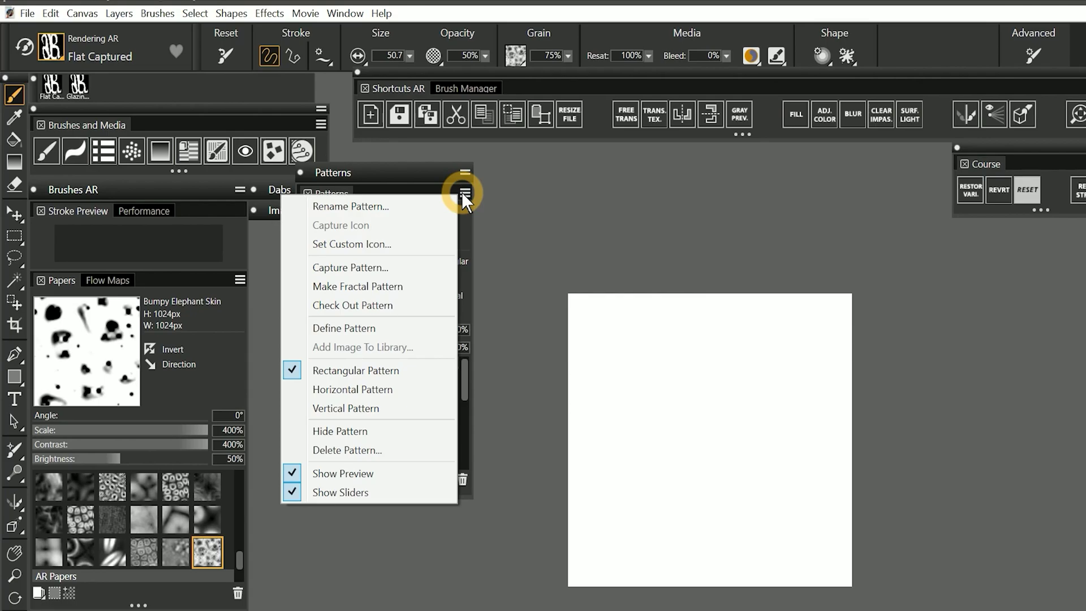
left_click(354, 331)
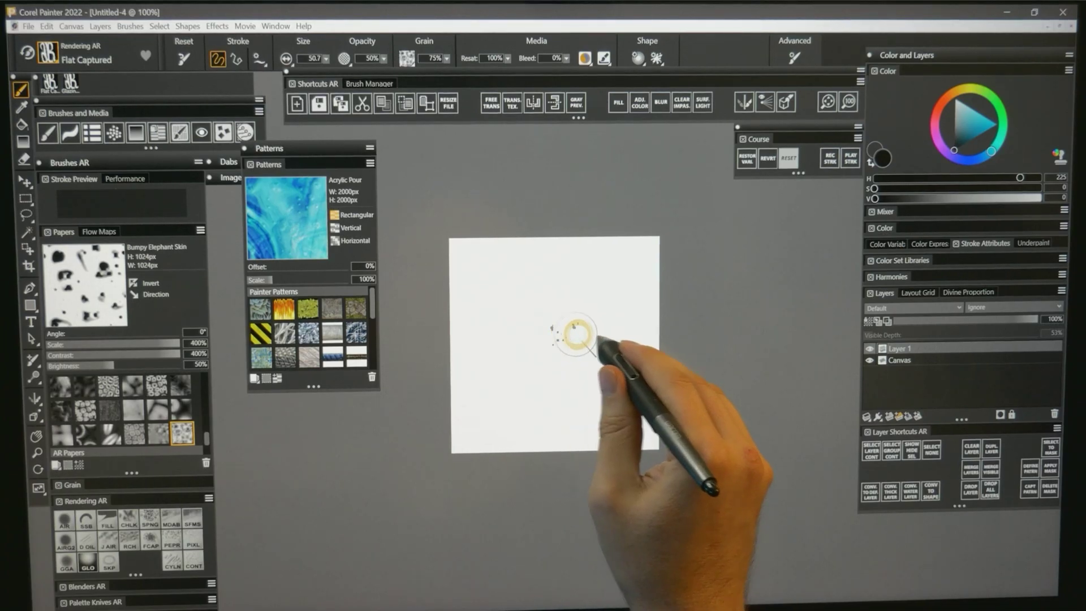
mouse_move(551, 315)
left_mouse_down()
mouse_move(651, 311)
mouse_move(594, 232)
mouse_move(477, 417)
mouse_move(529, 296)
mouse_move(538, 380)
mouse_move(611, 447)
mouse_move(526, 340)
mouse_move(504, 347)
mouse_move(575, 327)
mouse_move(589, 306)
mouse_move(458, 228)
mouse_move(727, 189)
mouse_move(417, 368)
left_mouse_up()
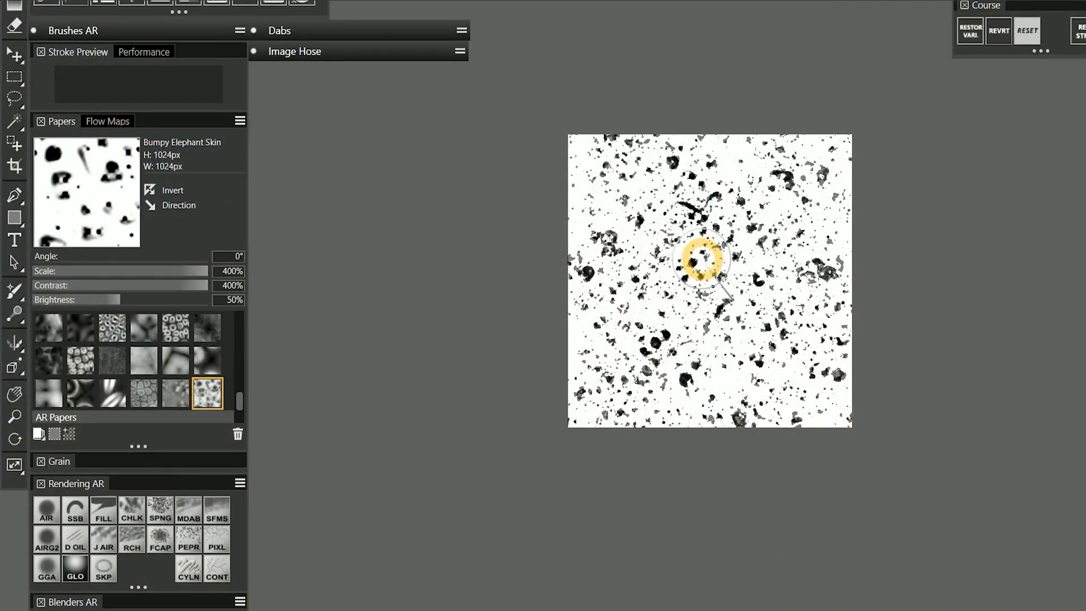
- Reduce the paper scale to 269% and paint more speckle texture across the canvas
left_click(152, 274)
left_click(147, 270)
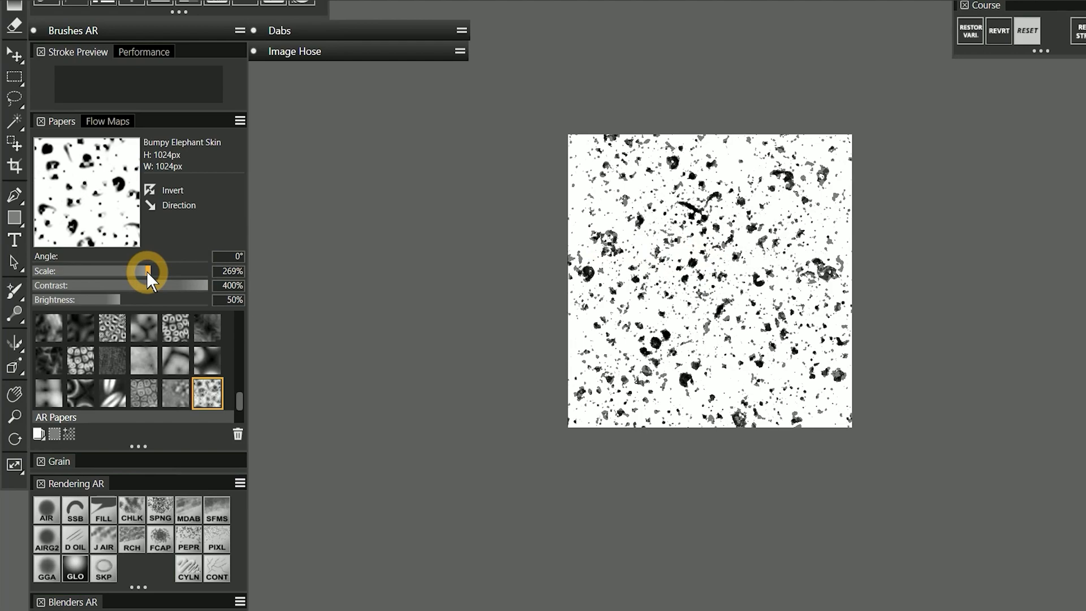
mouse_move(479, 180)
left_mouse_down()
mouse_move(591, 165)
mouse_move(569, 225)
mouse_move(599, 272)
mouse_move(684, 322)
left_mouse_up()
left_click_drag(815, 111, 844, 247)
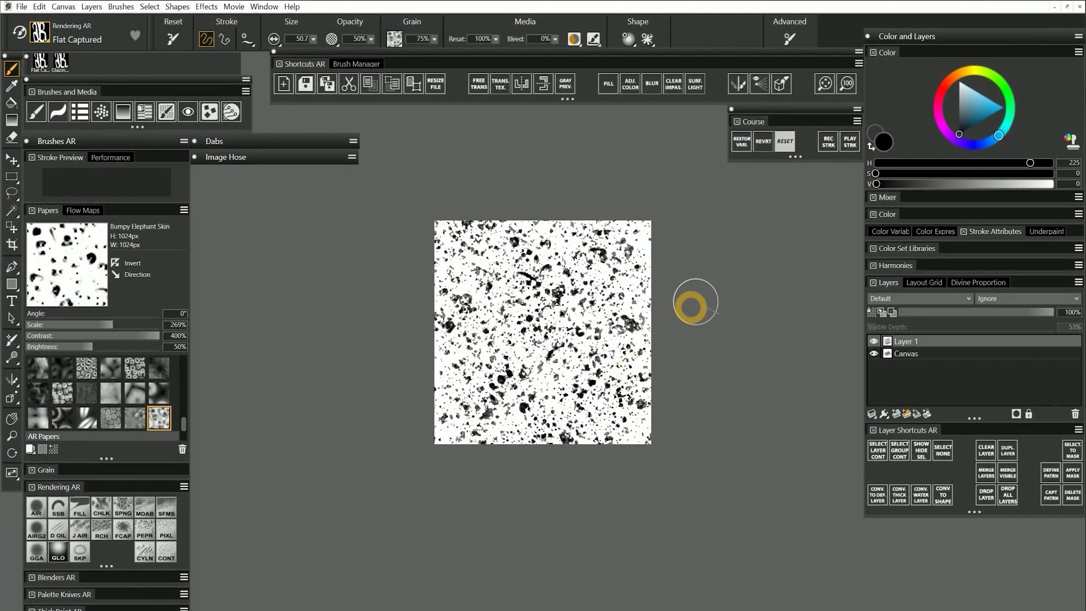
- Paint mid-grey cracks with the crack paper at 42%, then 106% scale, and save under a new name
left_click_drag(971, 94, 958, 81)
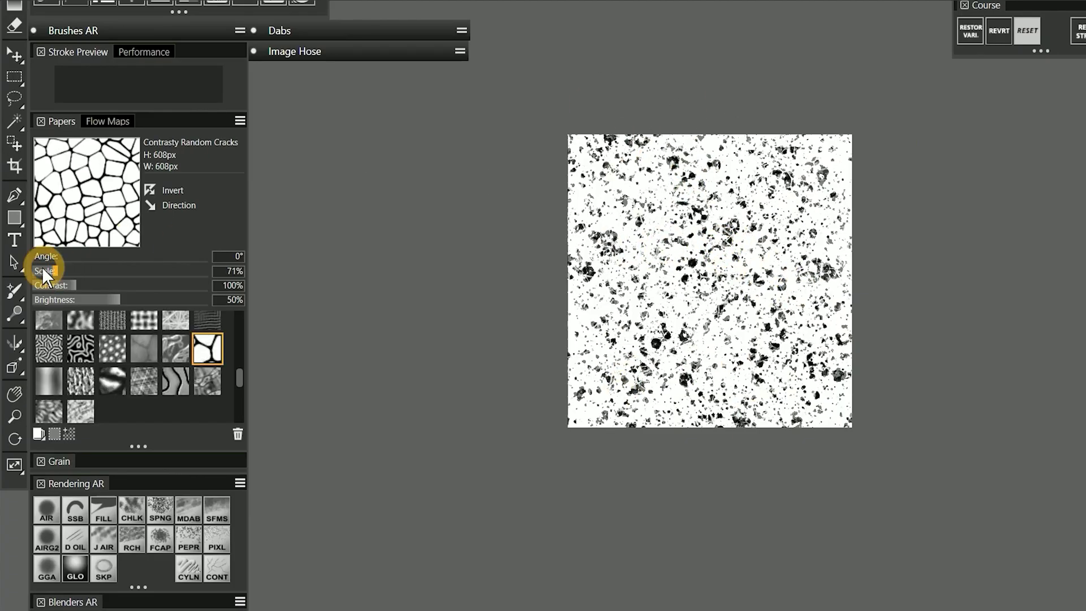
left_click(43, 271)
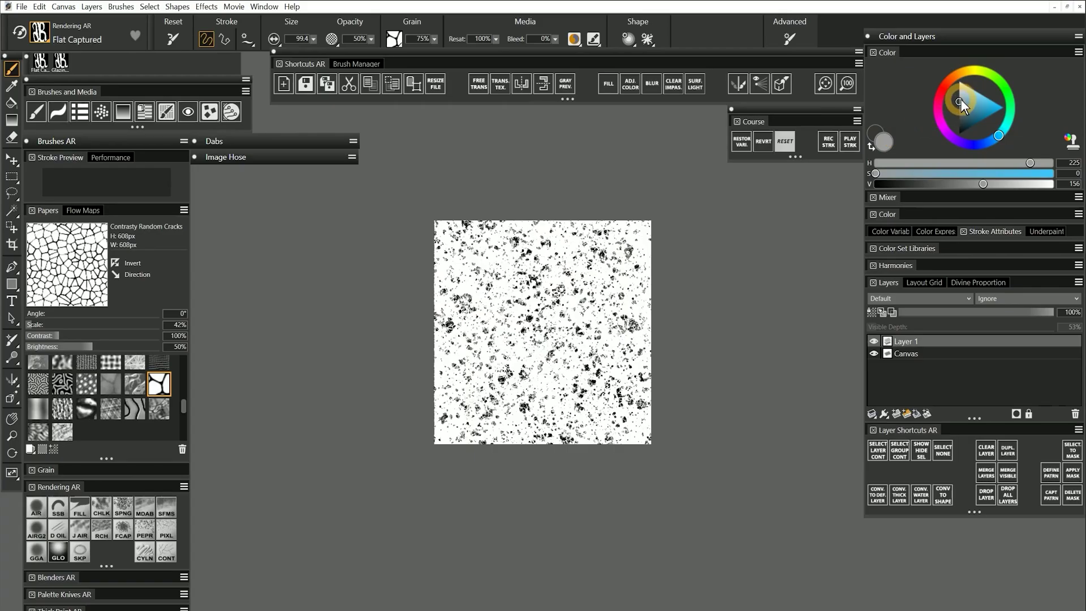
left_click(959, 101)
mouse_move(542, 218)
left_mouse_down()
mouse_move(651, 262)
mouse_move(654, 303)
mouse_move(599, 395)
left_mouse_up()
left_click_drag(80, 325, 81, 323)
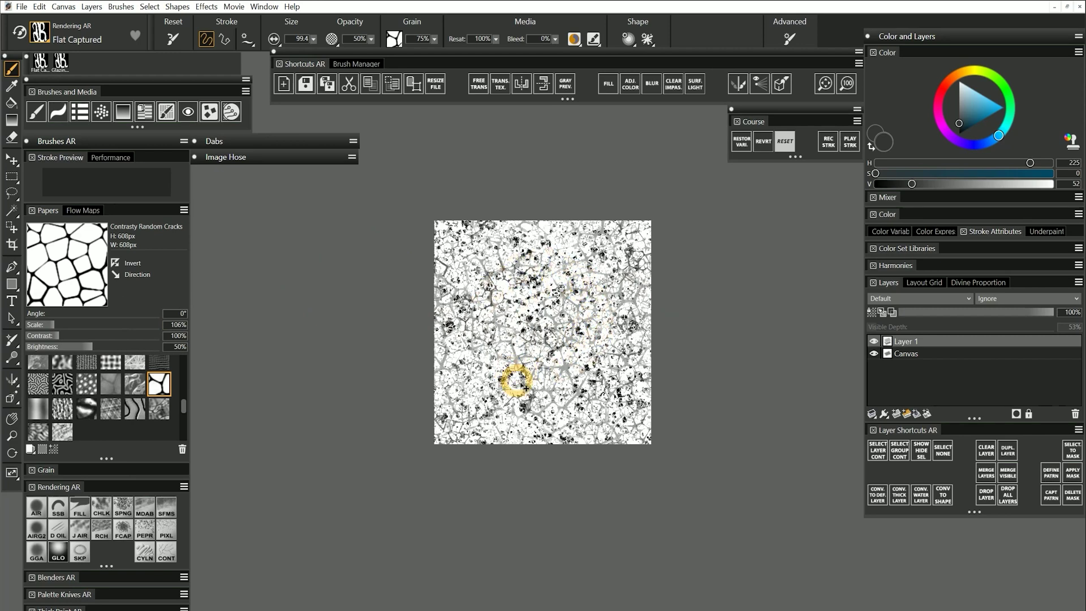
left_click(328, 86)
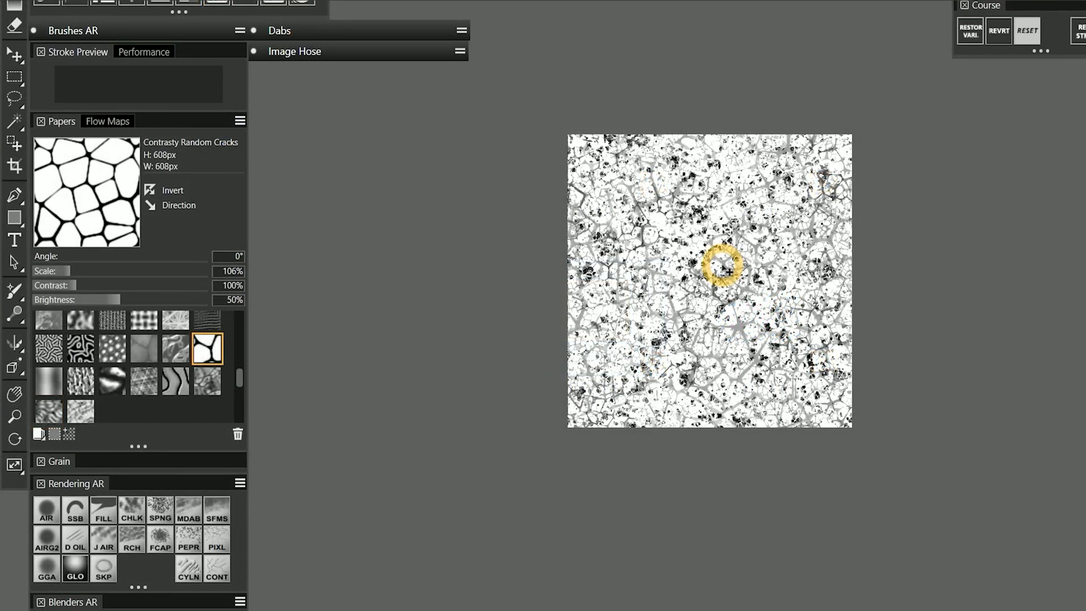
- Switch to Halftone Small paper, collapse all layers into the canvas, and select the entire canvas
scroll(161, 396, "down", 3)
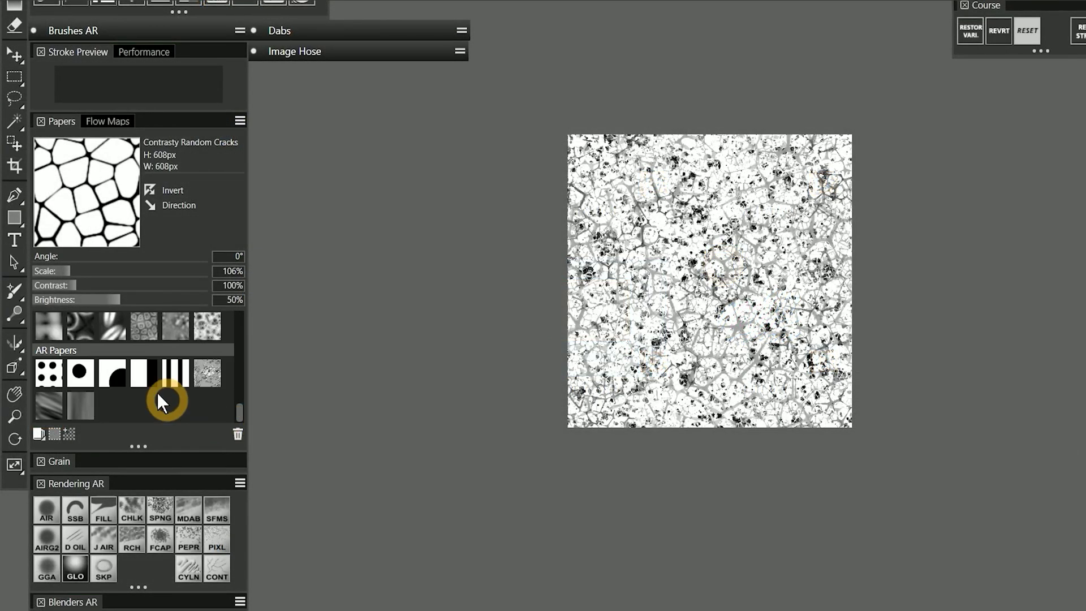
left_click(49, 378)
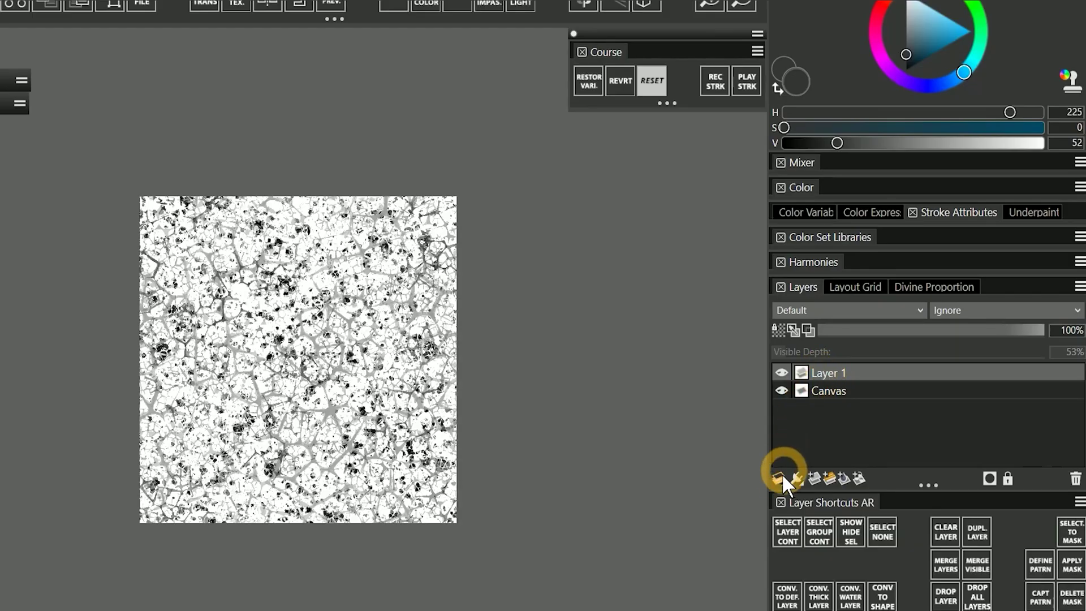
left_click(780, 477)
left_click(711, 540)
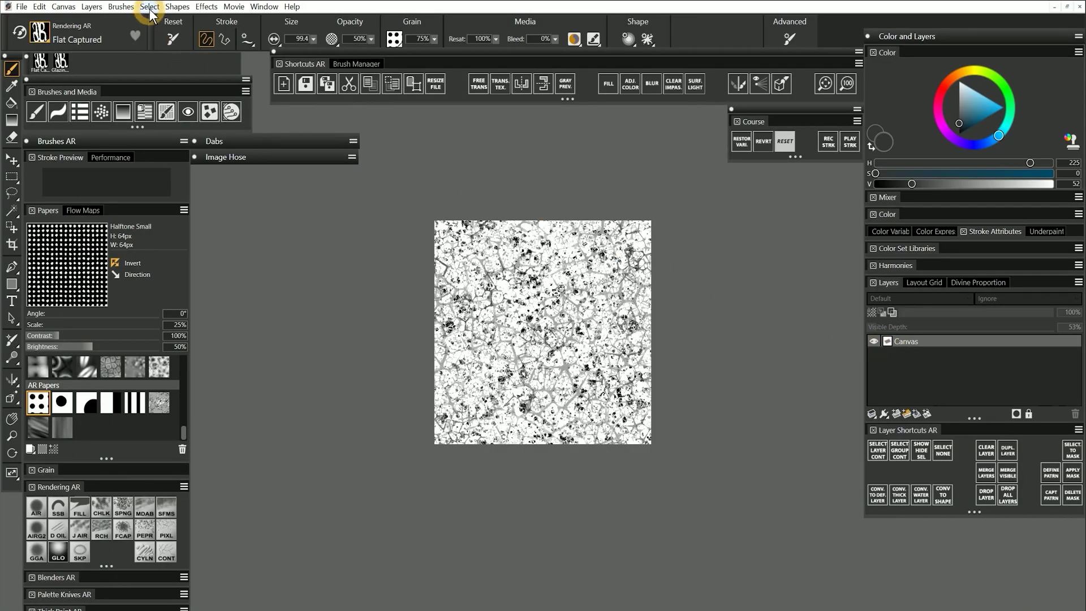
left_click(149, 8)
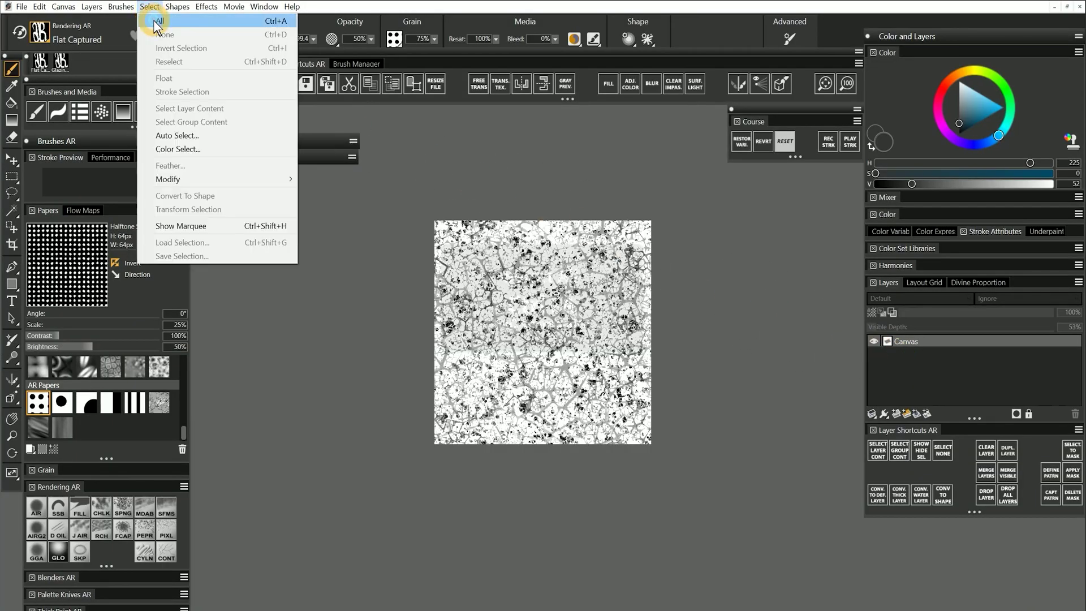
left_click(161, 21)
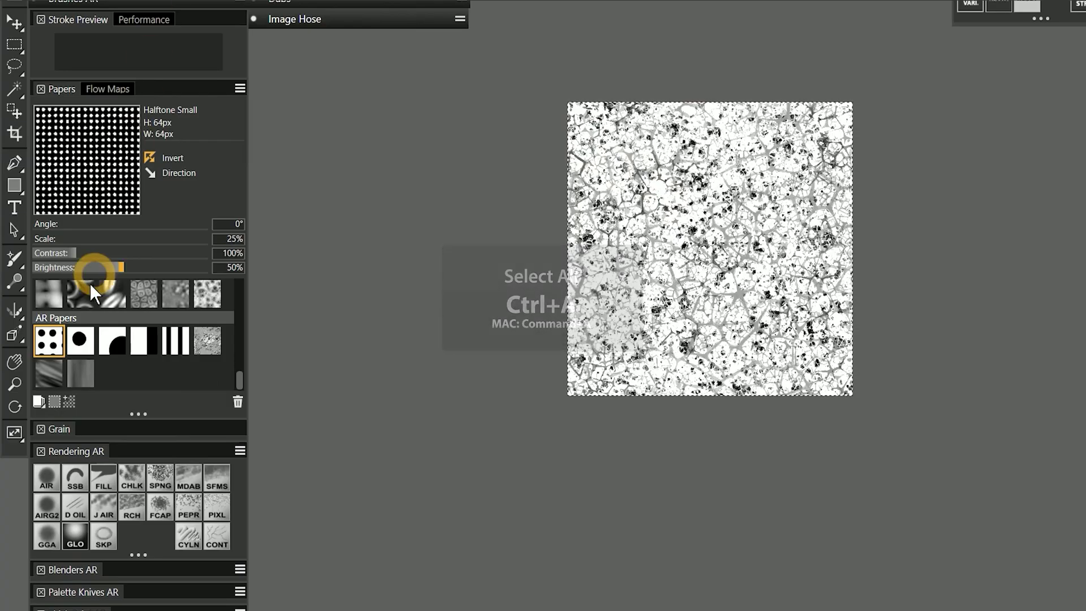
- Capture the selection as a new paper named 'Bumpy Scales' with crossfade 0
left_click(53, 400)
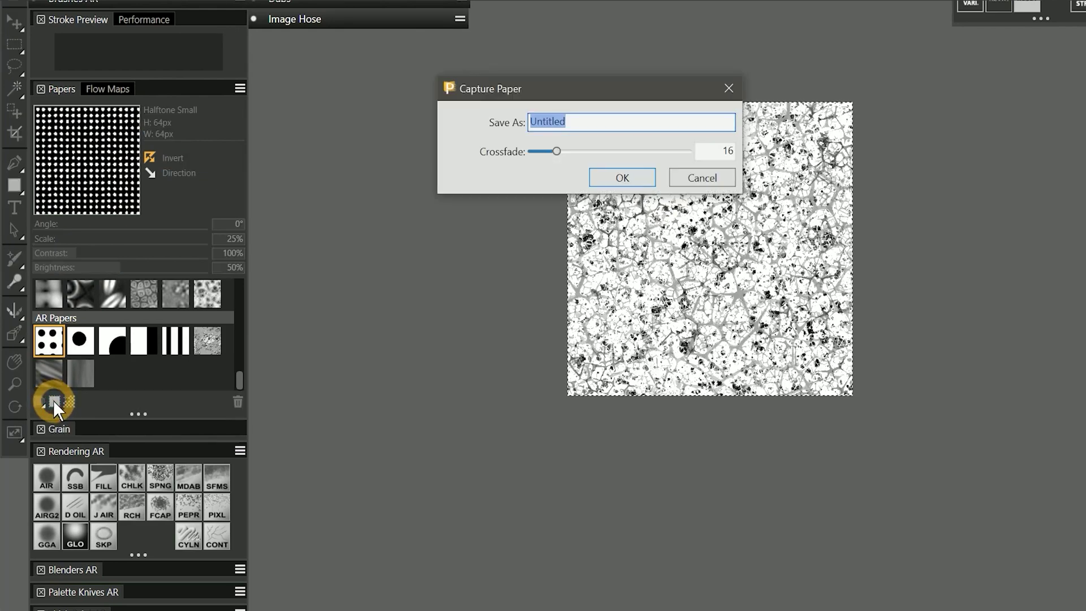
type("Bumpy Scales")
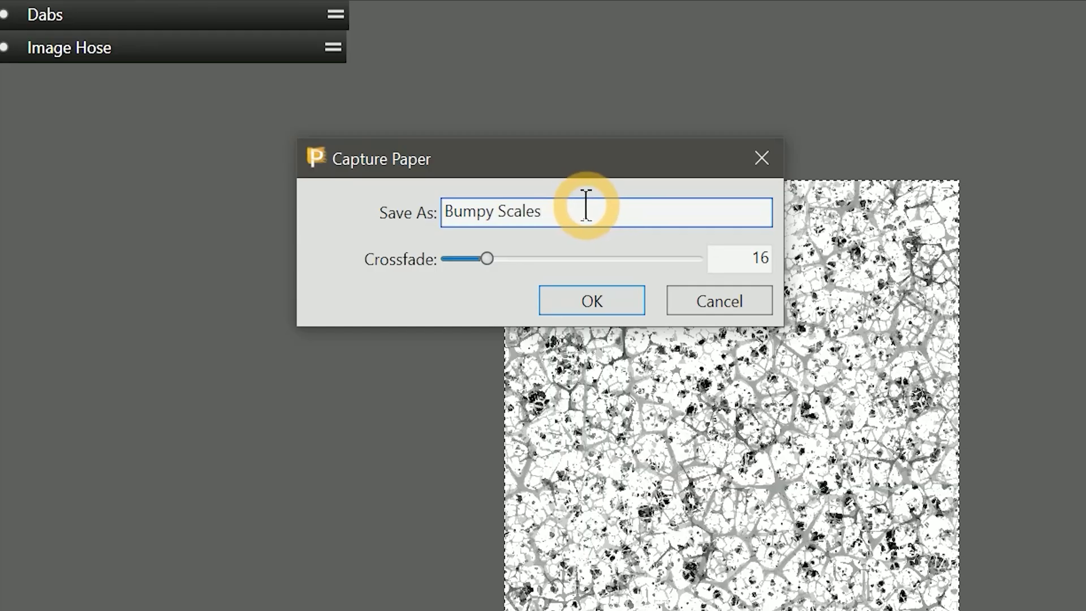
left_click_drag(487, 258, 450, 260)
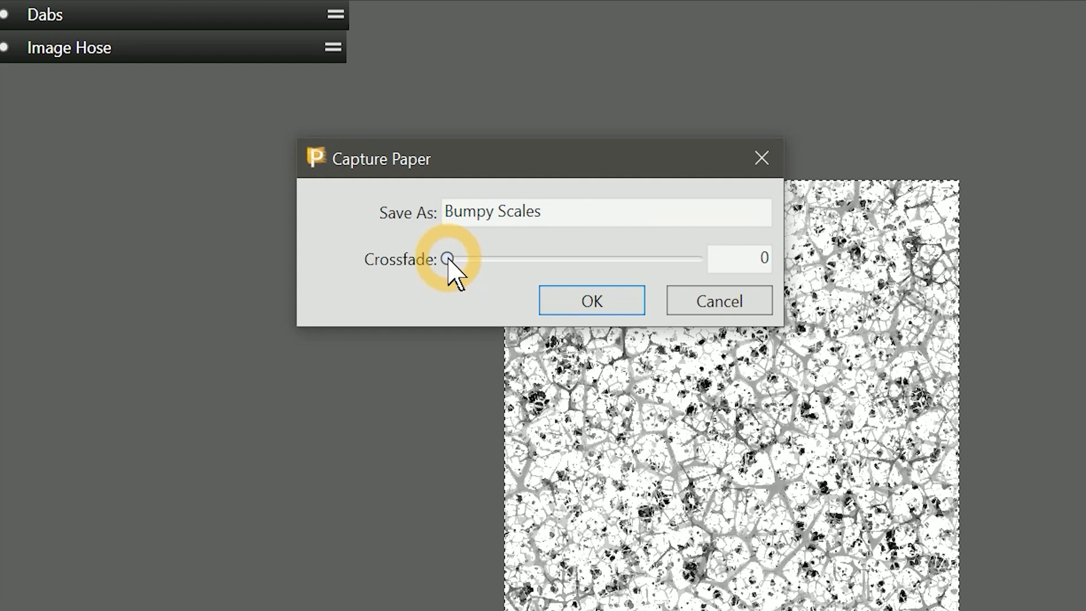
left_click(594, 303)
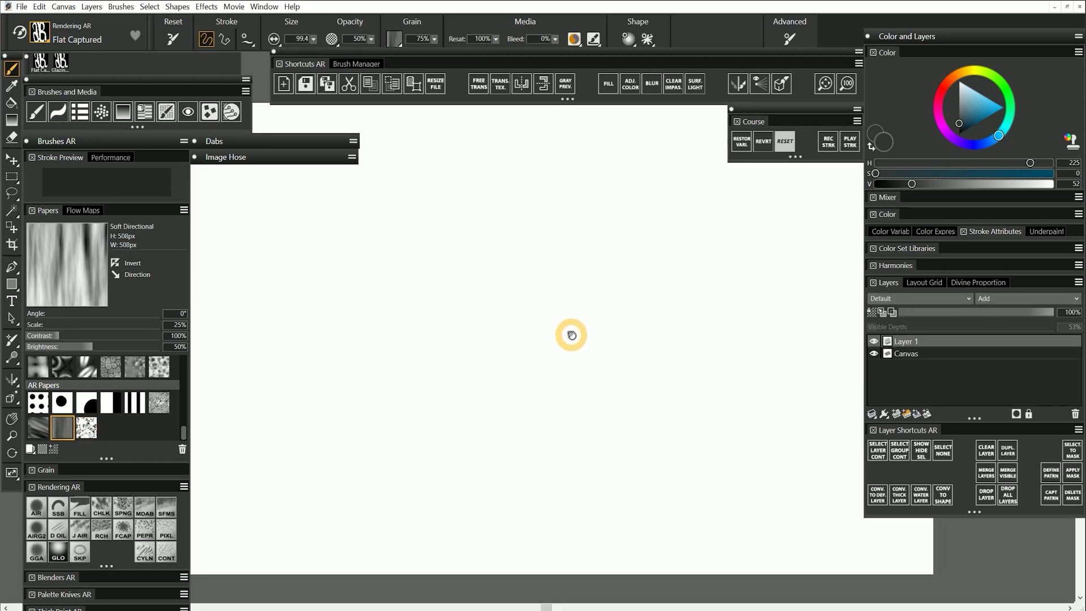
- Choose the Bumpy Scales paper and the Fat Chalk brush
scroll(570, 334, "up", 1)
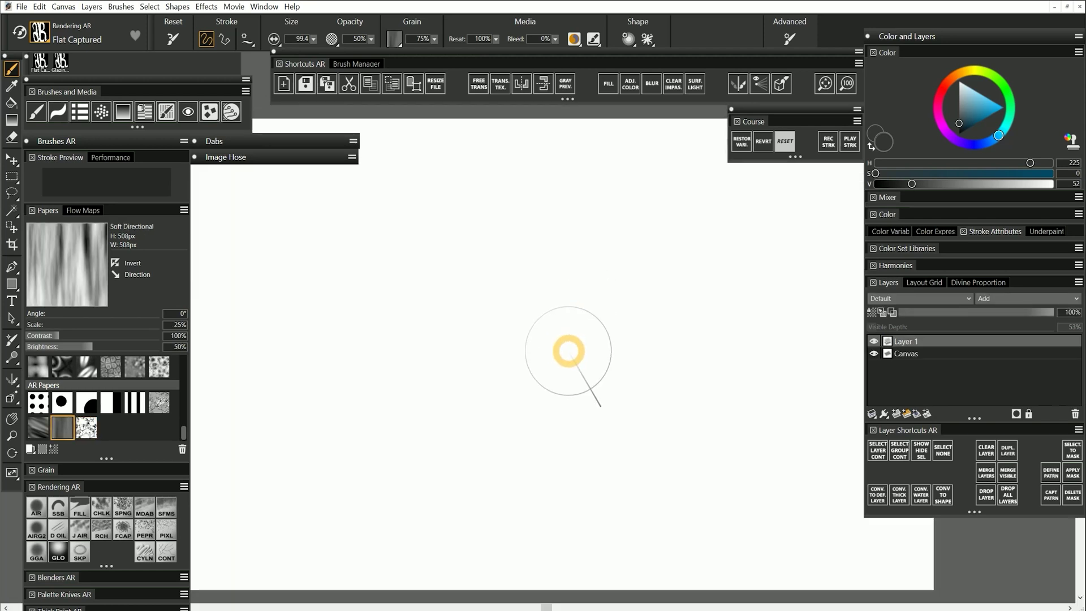
left_click(84, 428)
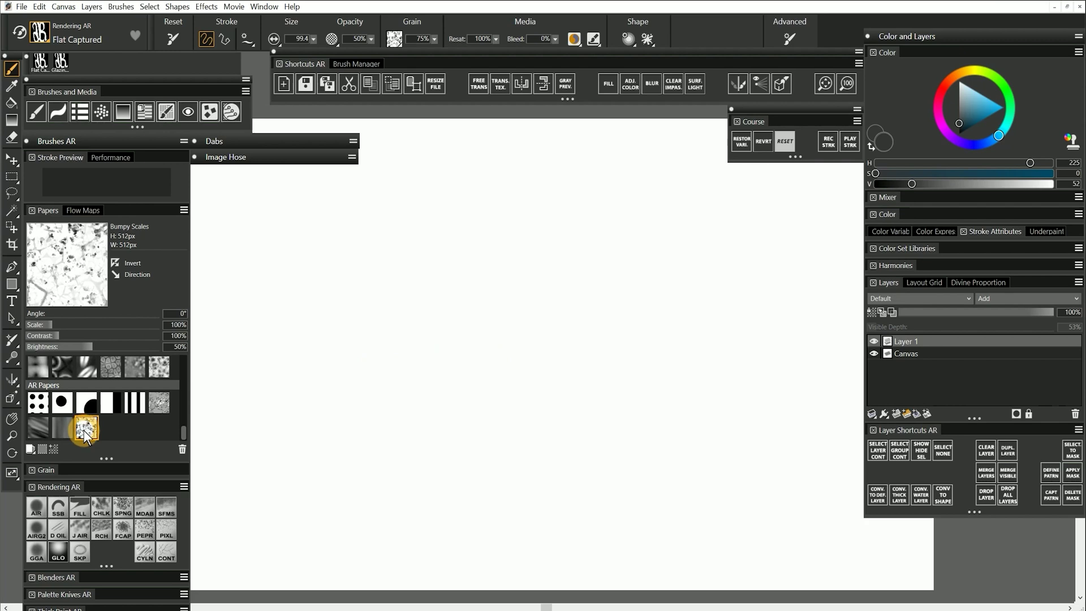
left_click(40, 32)
left_click(177, 186)
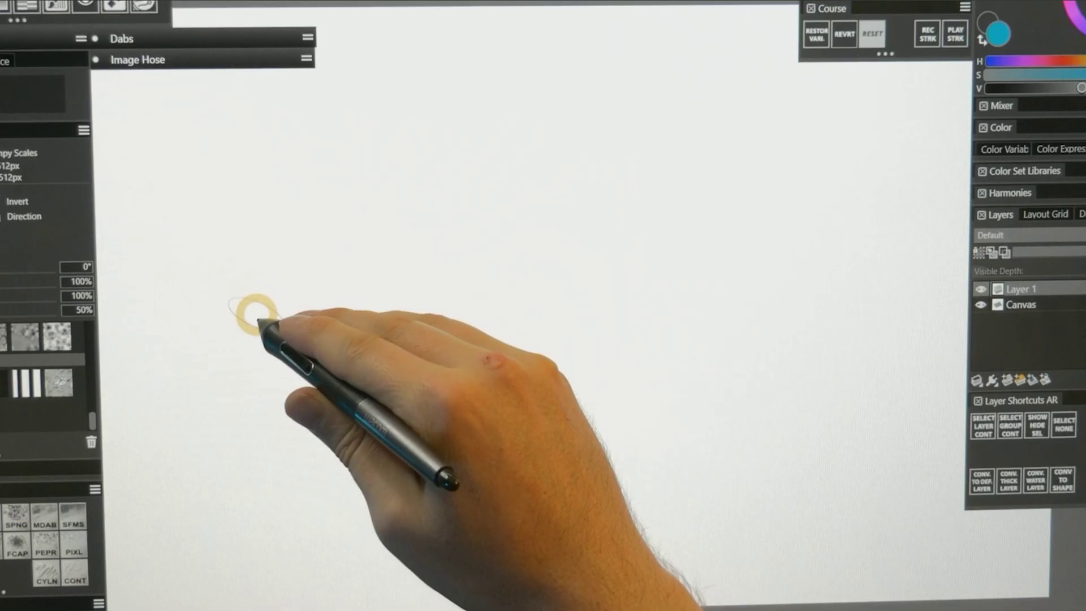
- Paint a teal chalk patch, then enlarge the paper to 400% and paint a test stroke
mouse_move(315, 358)
left_mouse_down()
mouse_move(426, 295)
mouse_move(455, 324)
left_mouse_up()
mouse_move(439, 271)
left_mouse_down()
mouse_move(515, 298)
mouse_move(540, 333)
mouse_move(469, 308)
mouse_move(636, 316)
mouse_move(582, 296)
left_mouse_up()
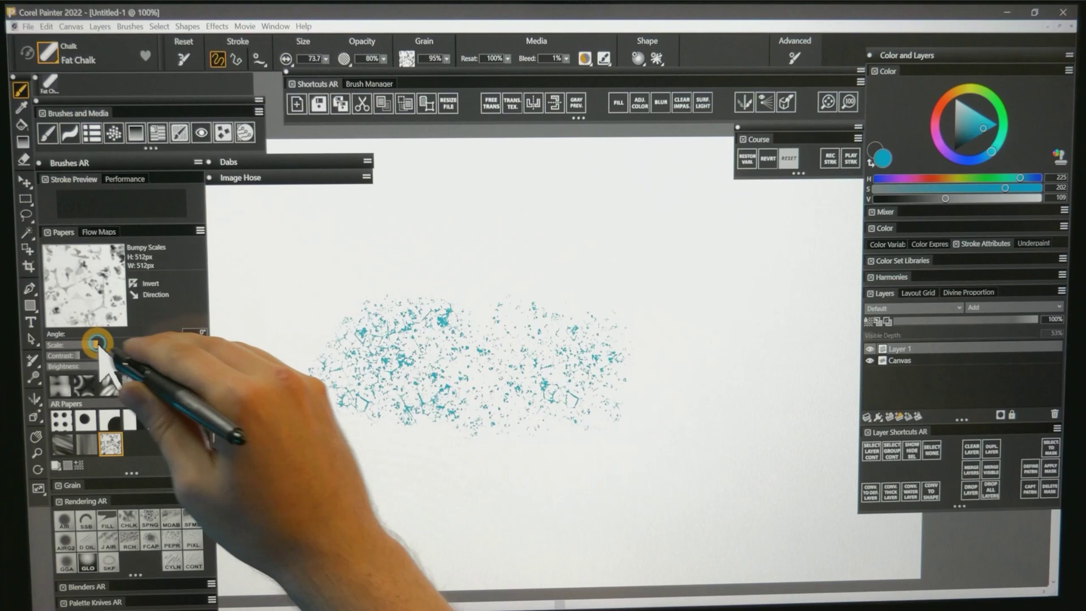
mouse_move(492, 255)
left_mouse_down()
mouse_move(623, 238)
mouse_move(713, 306)
mouse_move(728, 375)
mouse_move(704, 449)
left_mouse_up()
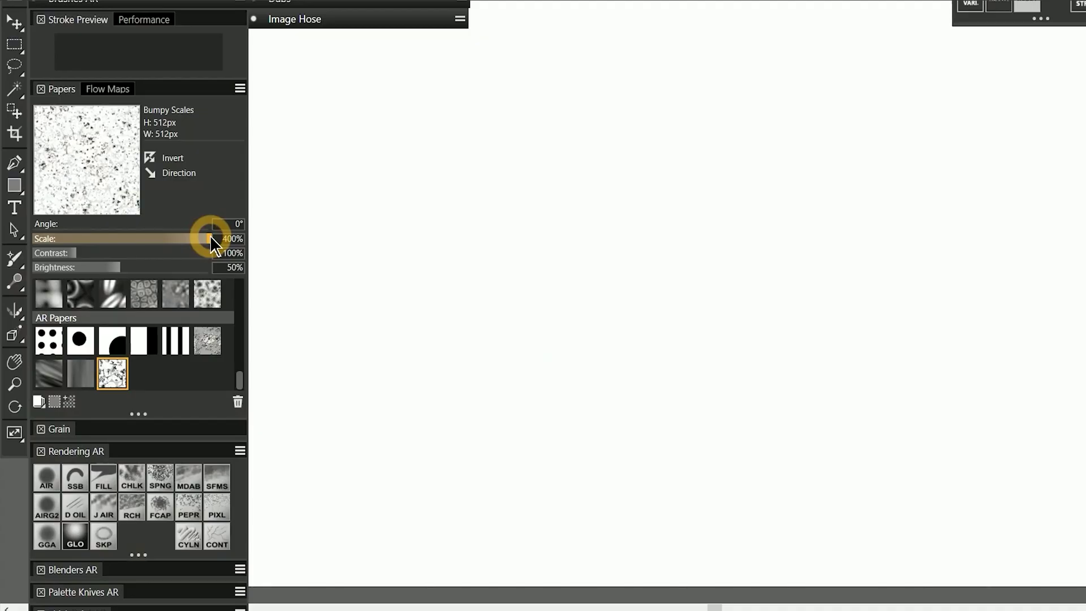
left_click_drag(209, 238, 211, 237)
mouse_move(367, 237)
left_mouse_down()
mouse_move(546, 129)
mouse_move(582, 266)
mouse_move(655, 109)
mouse_move(732, 279)
mouse_move(859, 396)
left_mouse_up()
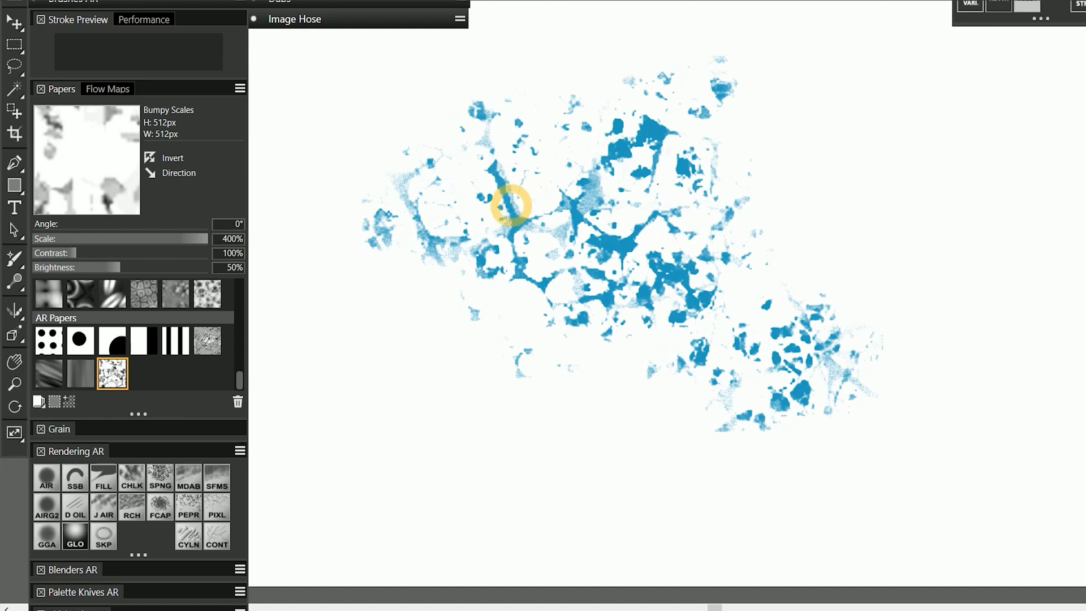
- Paint light-blue strokes with Glazing Chalk, then invert the paper and paint again on the right
left_click(133, 479)
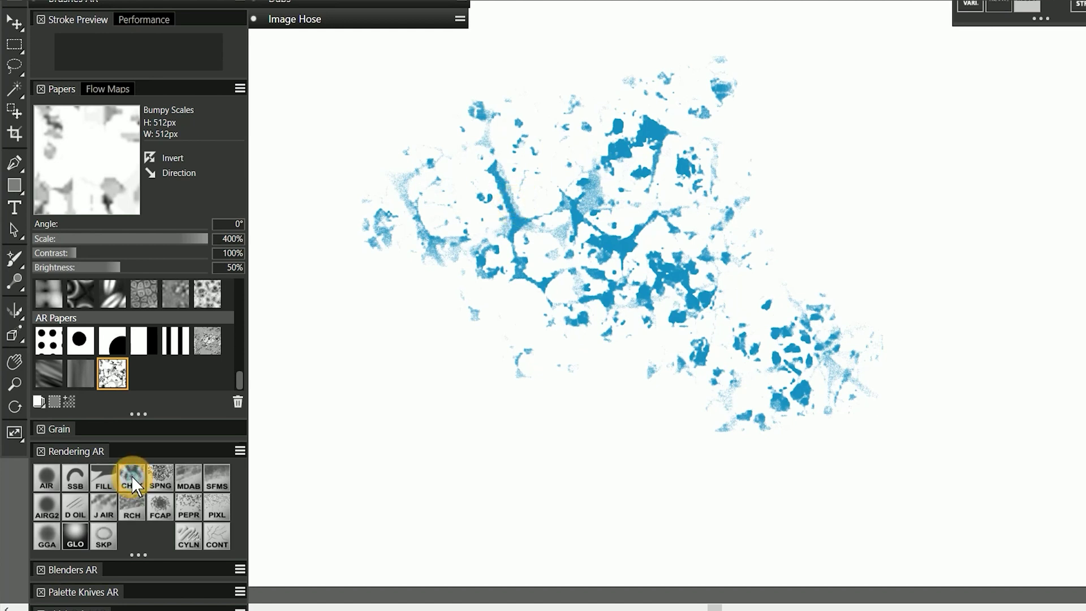
mouse_move(747, 65)
left_mouse_down()
mouse_move(787, 100)
mouse_move(863, 110)
mouse_move(859, 217)
mouse_move(941, 220)
left_mouse_up()
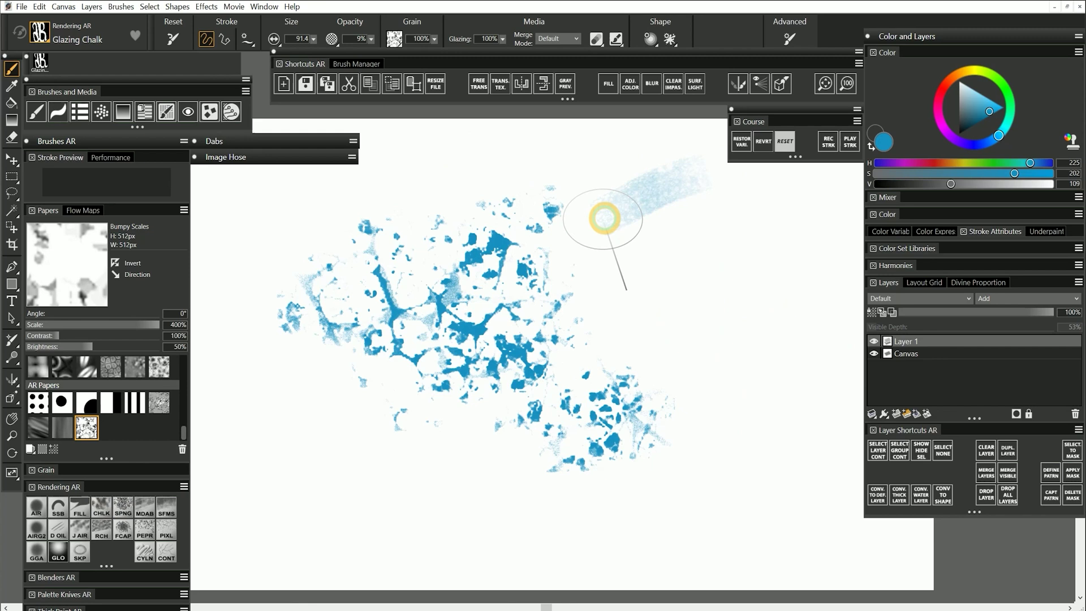
mouse_move(719, 310)
left_mouse_down()
mouse_move(734, 372)
mouse_move(780, 390)
mouse_move(747, 447)
mouse_move(754, 463)
mouse_move(778, 373)
mouse_move(725, 320)
mouse_move(764, 221)
mouse_move(714, 194)
mouse_move(776, 223)
mouse_move(771, 340)
left_mouse_up()
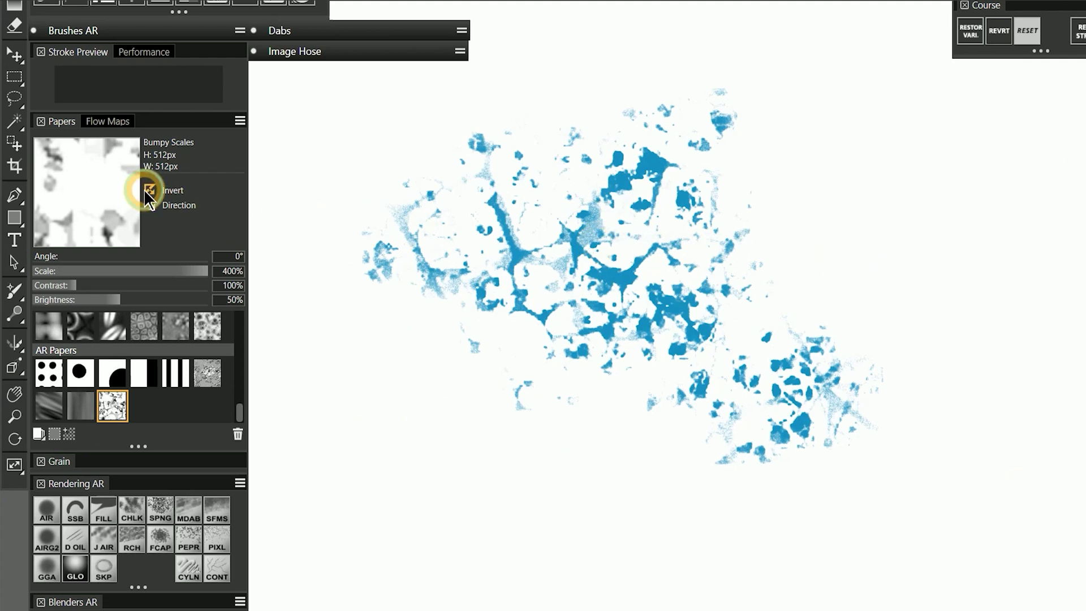
left_click(150, 190)
mouse_move(804, 63)
left_mouse_down()
mouse_move(890, 92)
mouse_move(882, 187)
left_mouse_up()
mouse_move(846, 233)
left_mouse_down()
mouse_move(935, 226)
mouse_move(984, 322)
mouse_move(1040, 368)
left_mouse_up()
- Set the paper to 265% scale, 46% contrast, 52% brightness, and paint a soft test stroke
left_click(141, 271)
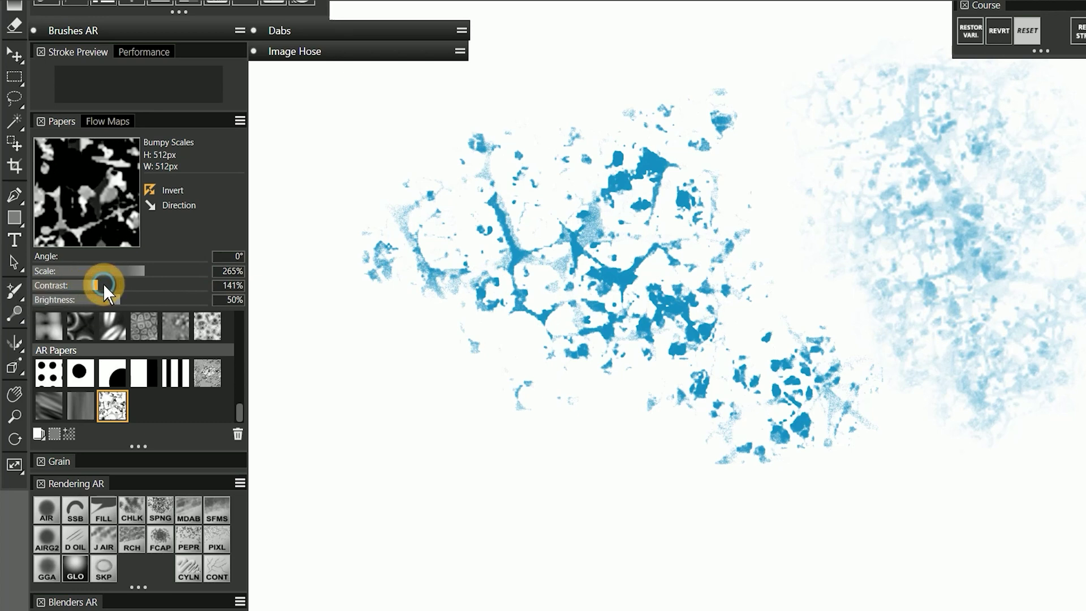
left_click(56, 285)
left_click(78, 300)
left_click_drag(78, 301, 135, 298)
left_click(63, 284)
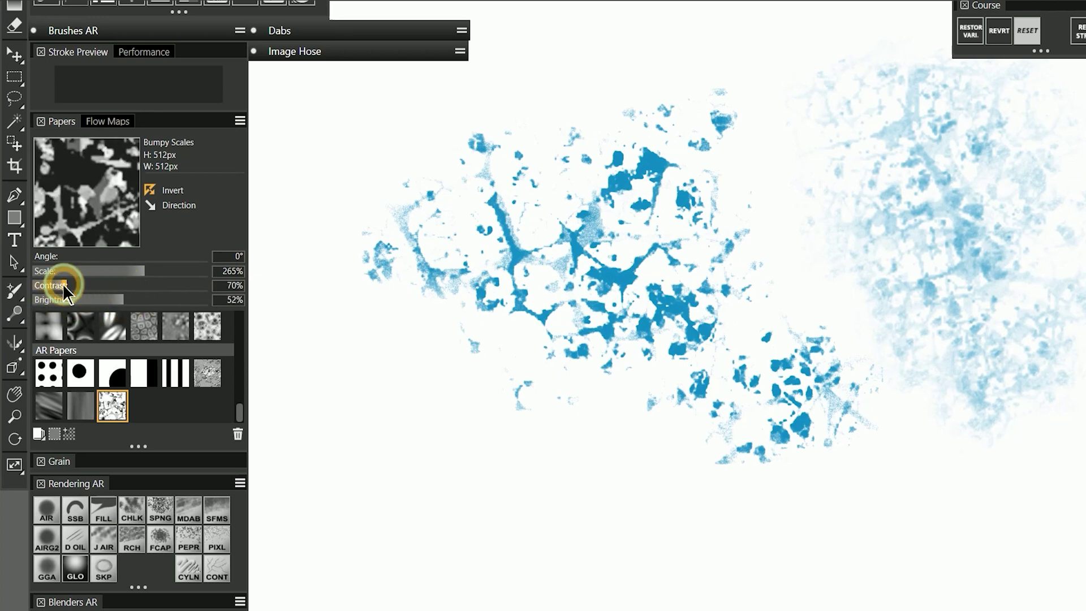
left_click(58, 283)
mouse_move(339, 170)
left_mouse_down()
mouse_move(327, 206)
mouse_move(375, 307)
mouse_move(328, 221)
mouse_move(388, 407)
mouse_move(371, 254)
mouse_move(383, 364)
left_mouse_up()
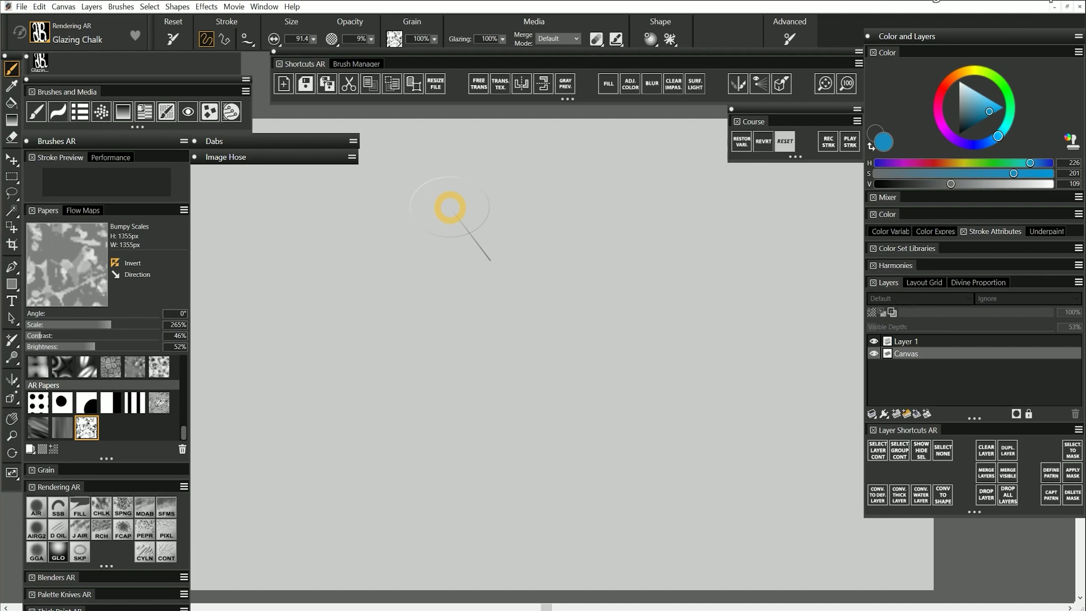
- Create a new 2000 × 2000 pixel image
left_click(285, 84)
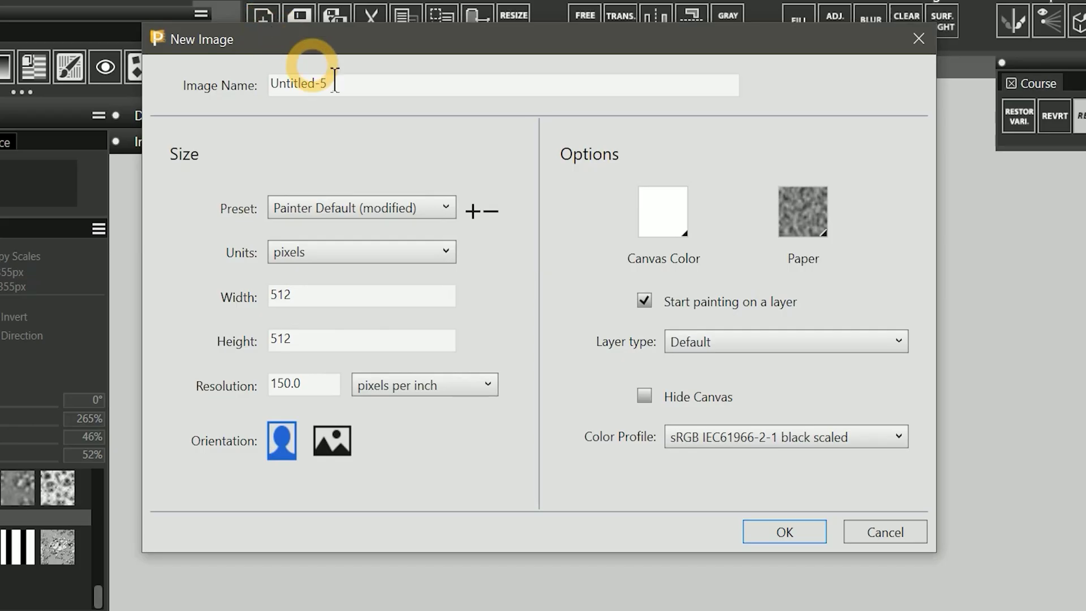
left_click(335, 294)
type("2000")
left_click(336, 340)
type("2000")
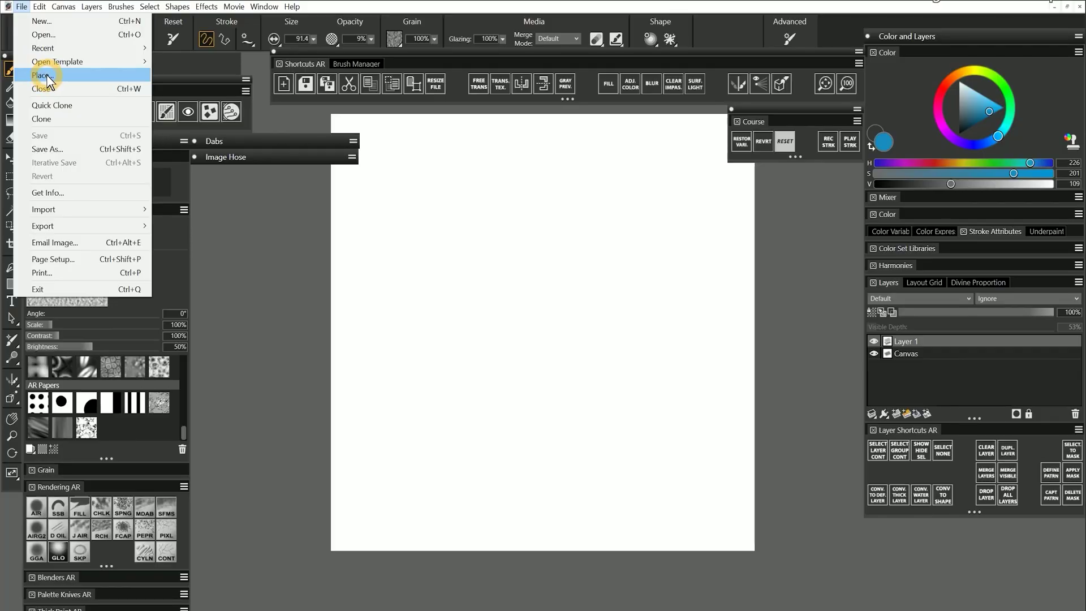
- Place the bamboo-wall.jpg image into the document at 75% scale
left_click(47, 77)
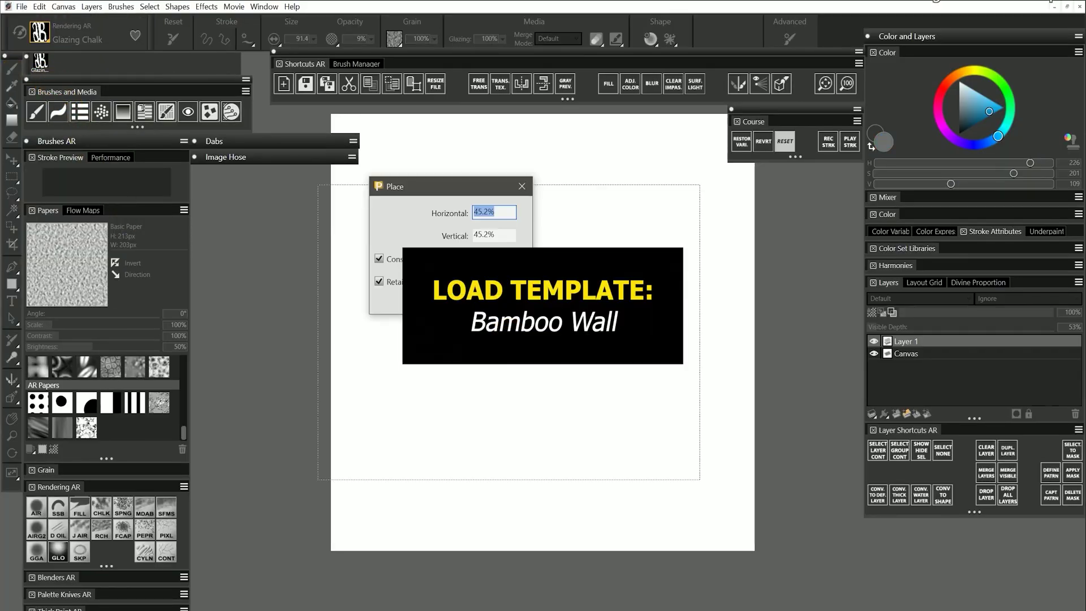
type("7")
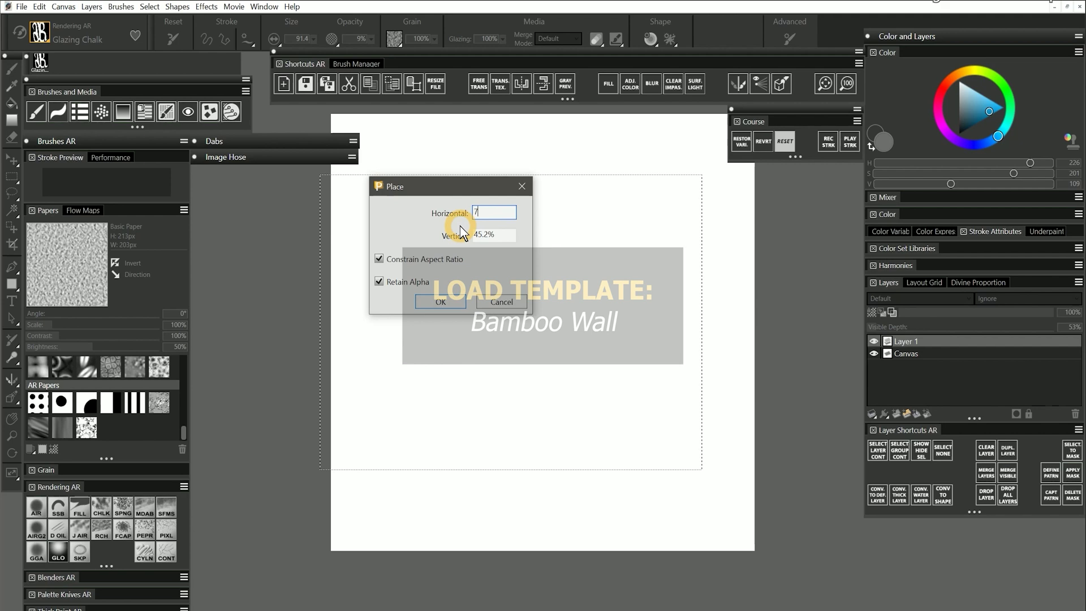
type("5")
left_click(484, 233)
left_click(553, 336)
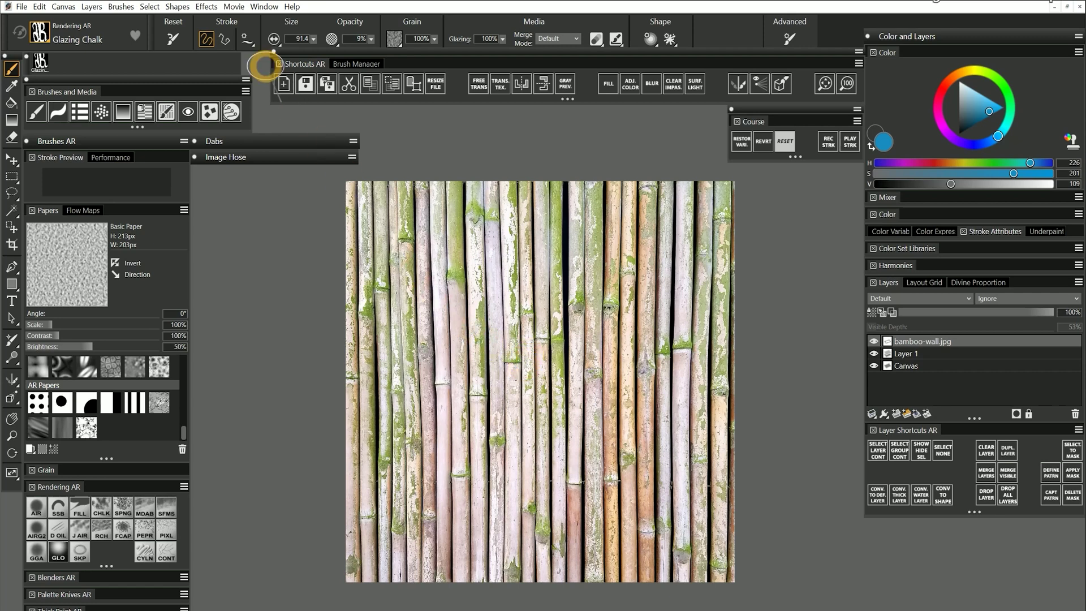
- Try draining the colour from the bamboo layer in colour adjustment, then dismiss it unapplied
left_click(210, 8)
mouse_move(236, 51)
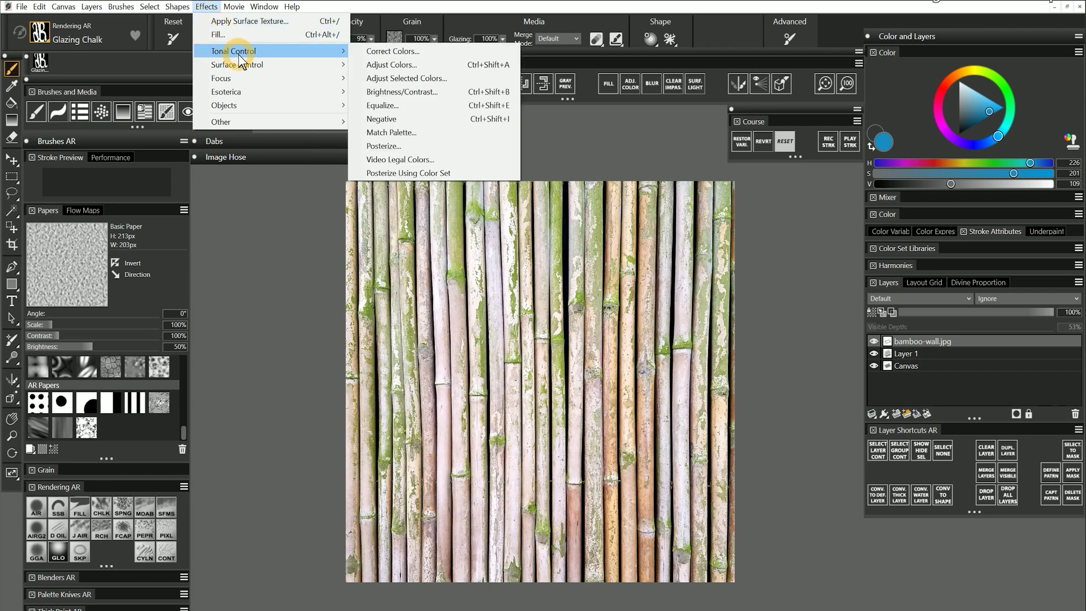
left_click(424, 66)
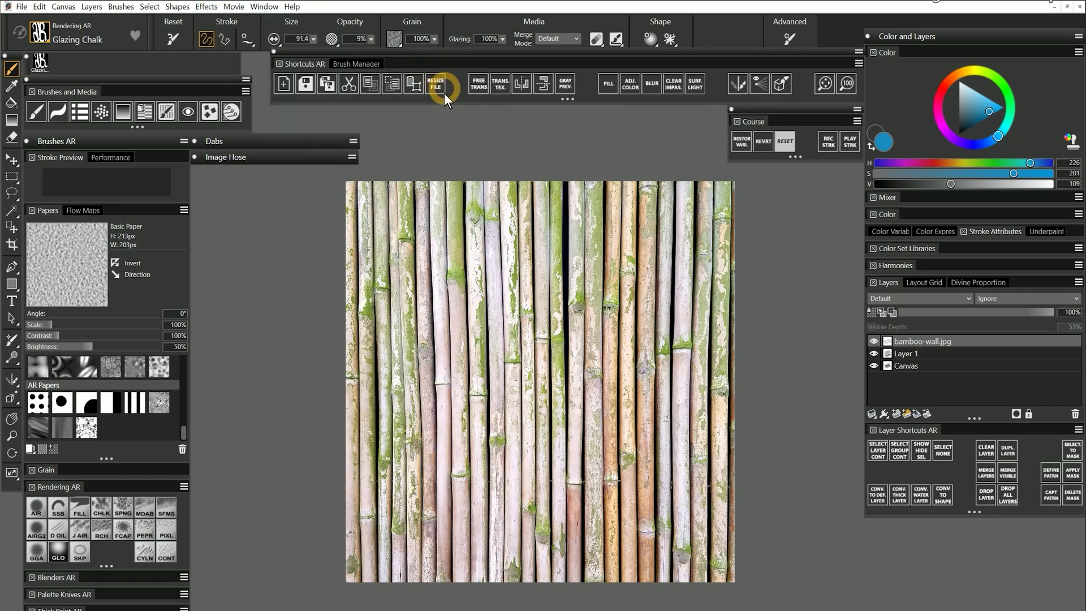
left_click_drag(463, 258, 405, 257)
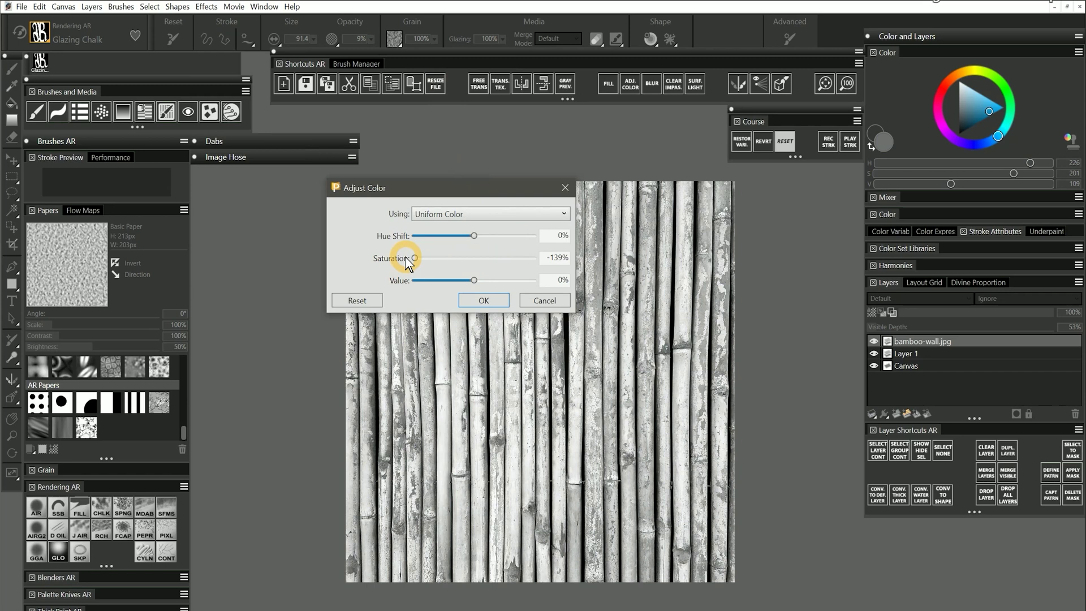
key("Return")
- Apply a 5-colour Woodcut effect to the bamboo layer for stark black-and-white stripes
left_click(206, 7)
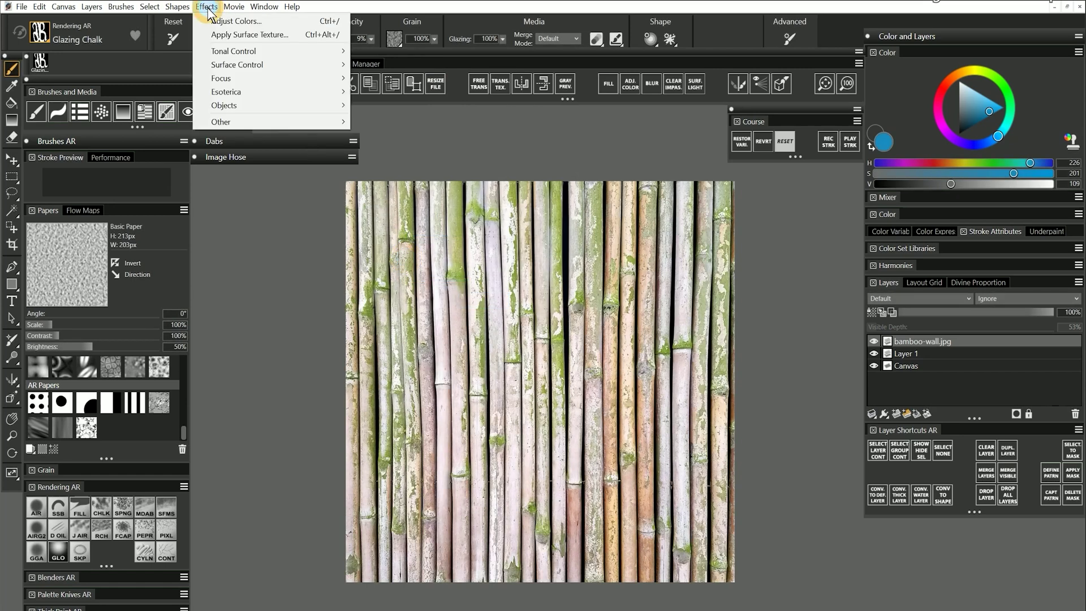
mouse_move(259, 68)
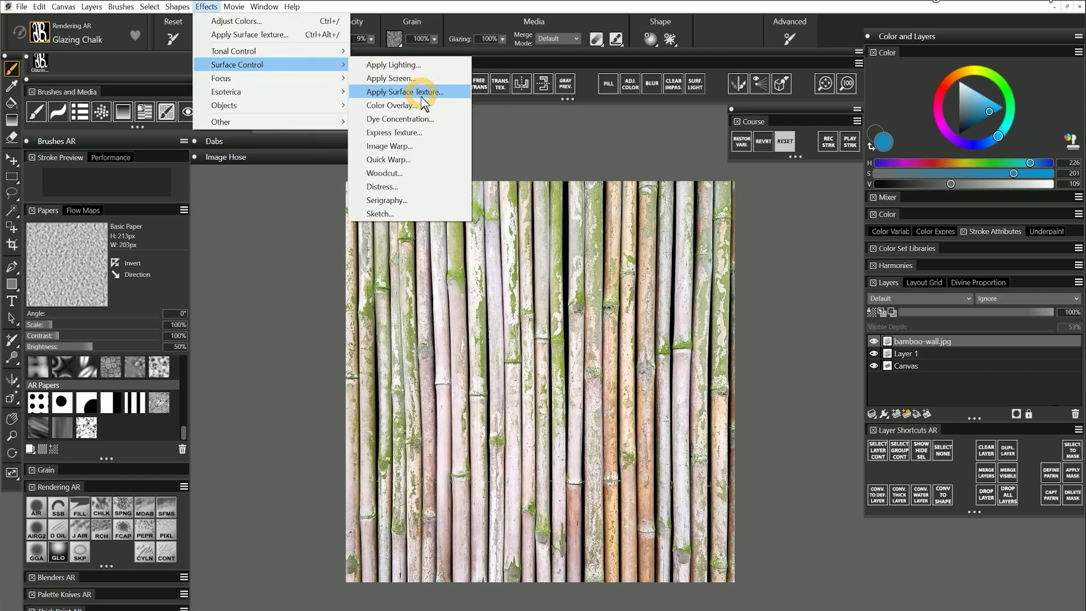
left_click(402, 134)
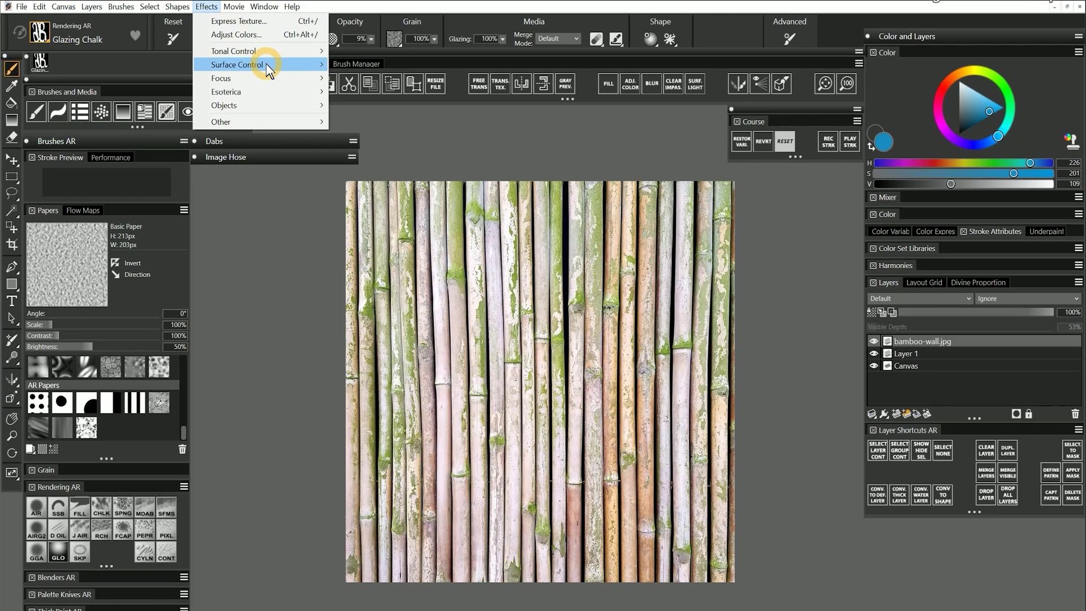
mouse_move(266, 65)
left_click(368, 173)
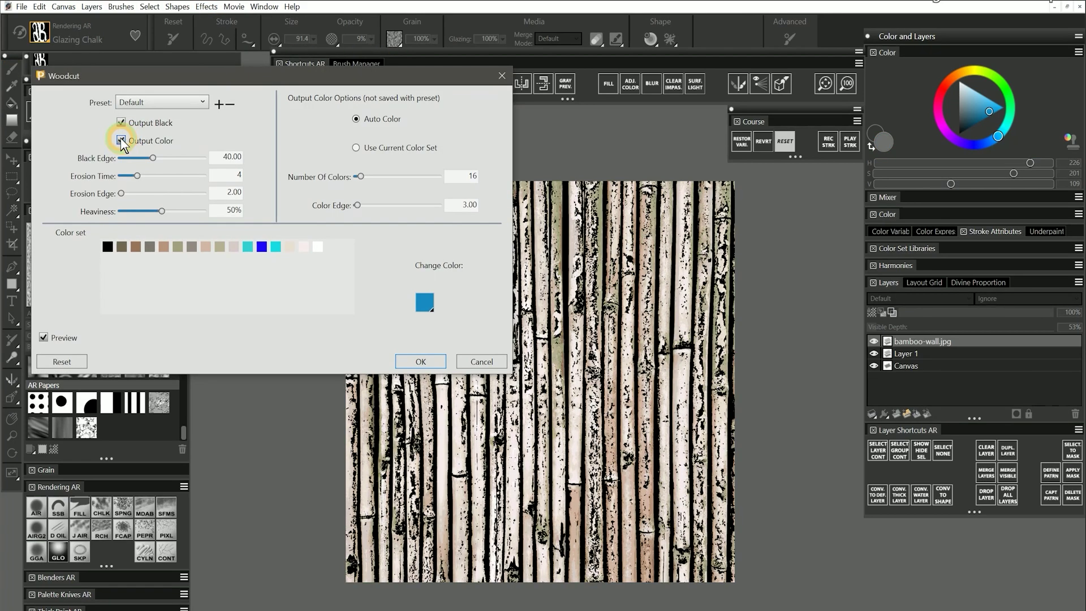
left_click(122, 122)
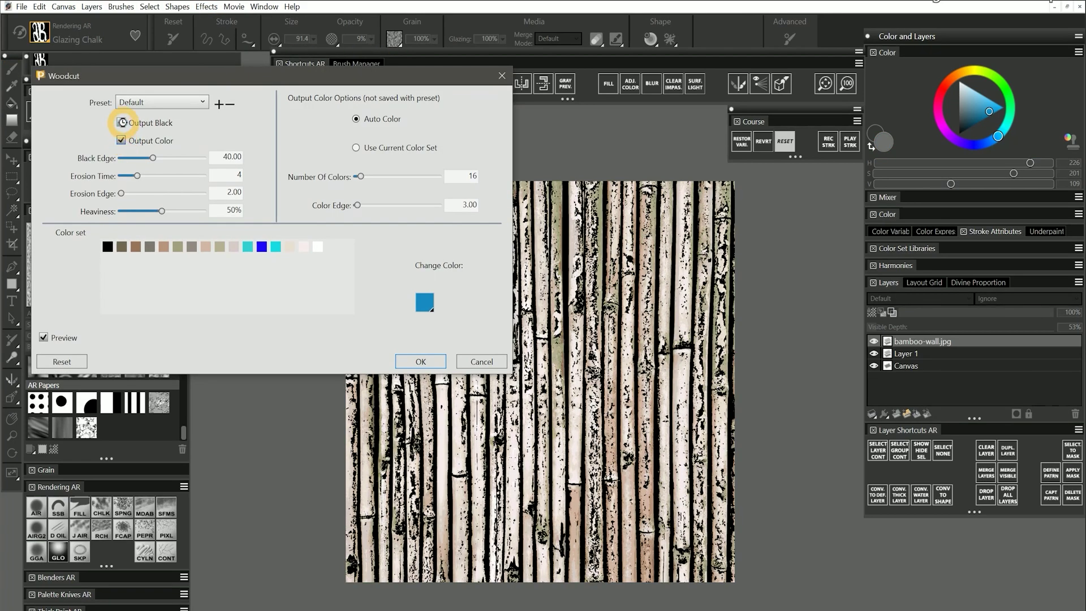
left_click(121, 122)
left_click(121, 140)
left_click(425, 301)
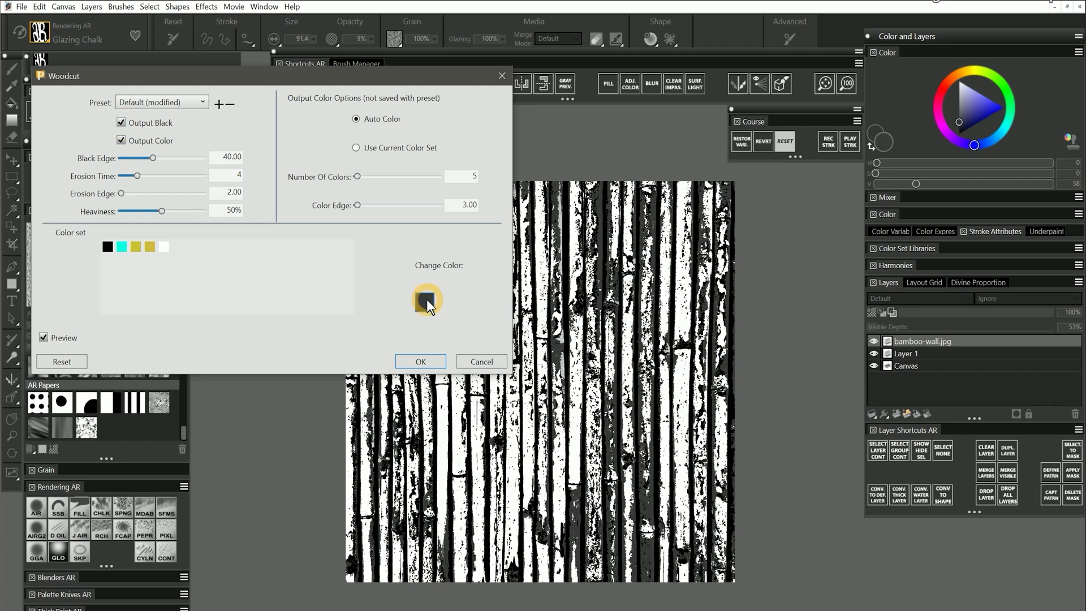
left_click(419, 361)
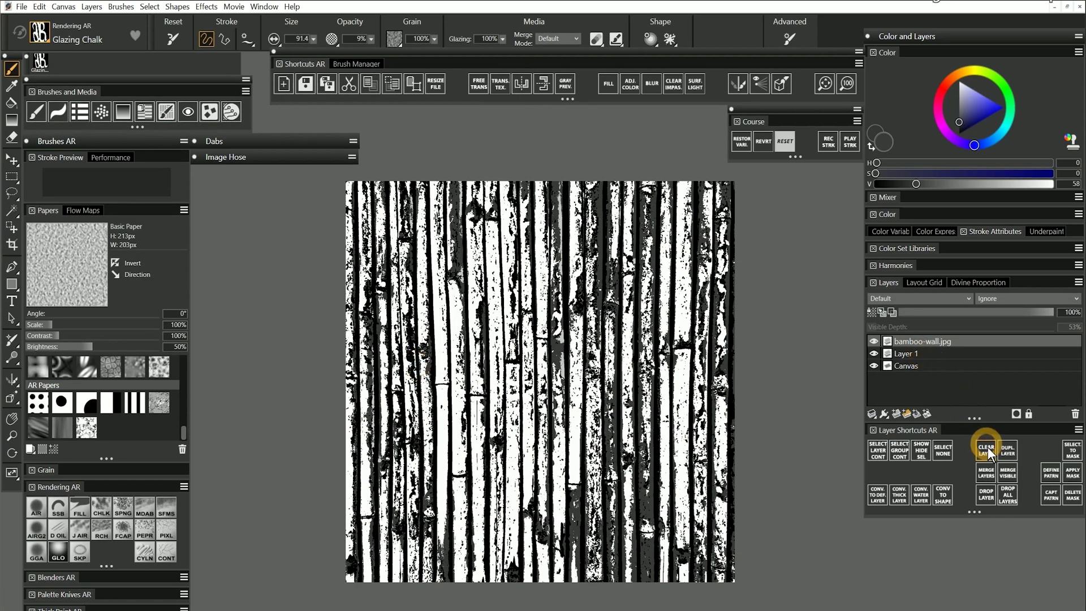
- Drop all layers, select all, capture the paper 'Bamboo' at crossfade 16, and test a stroke
left_click(1009, 498)
key("ctrl+a")
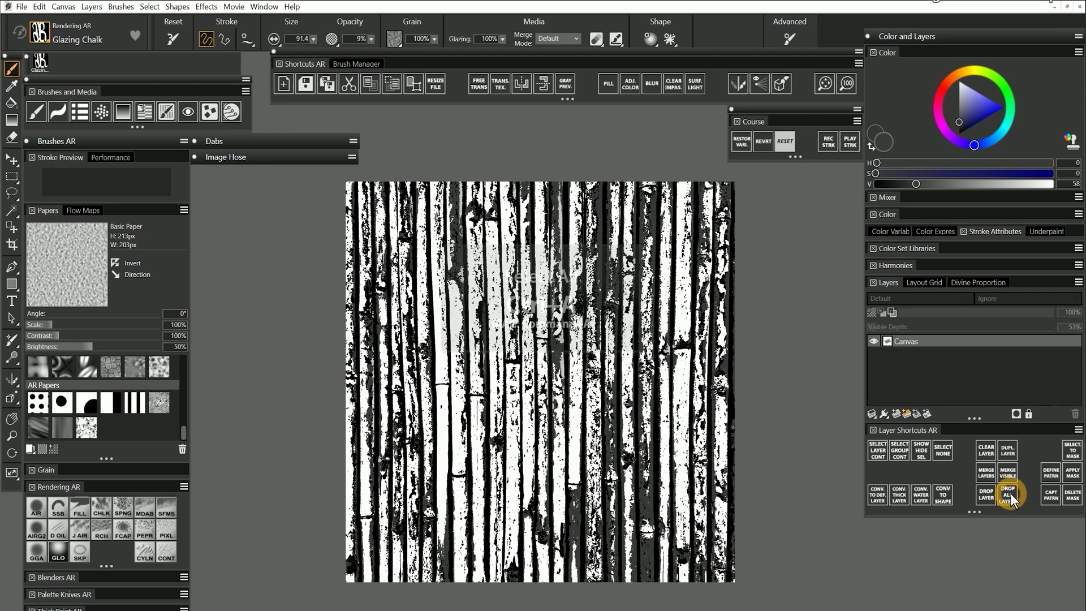
left_click(41, 449)
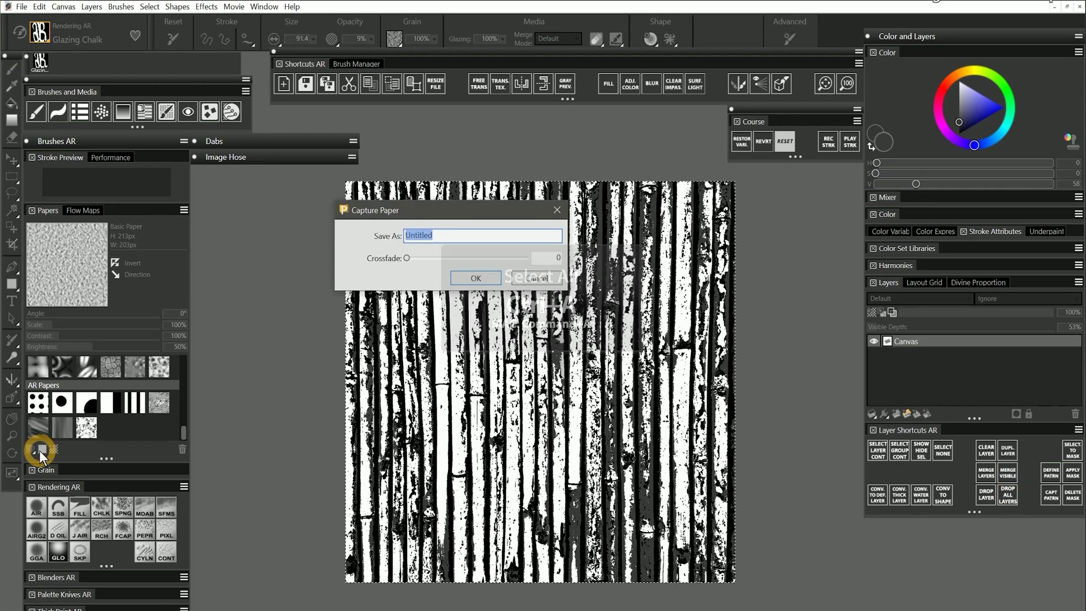
type("Bamboo")
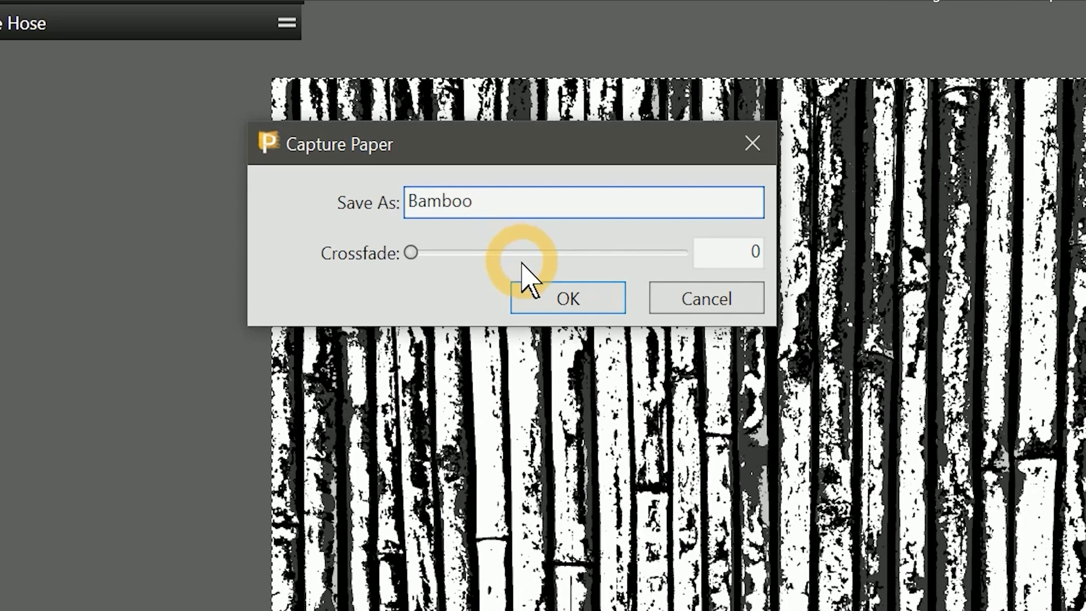
double_click(752, 252)
type("16")
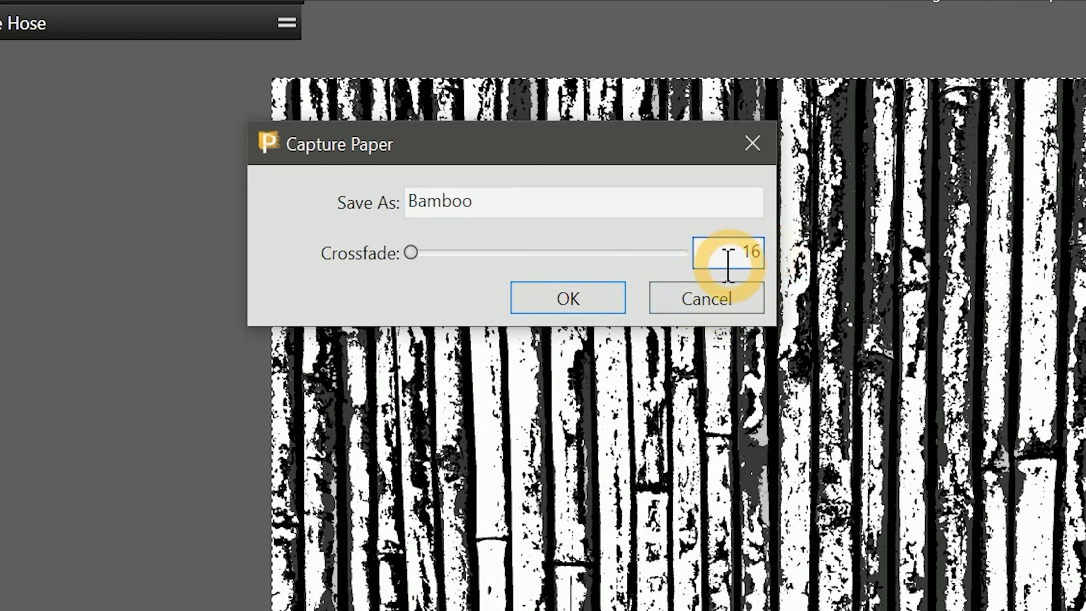
left_click(603, 305)
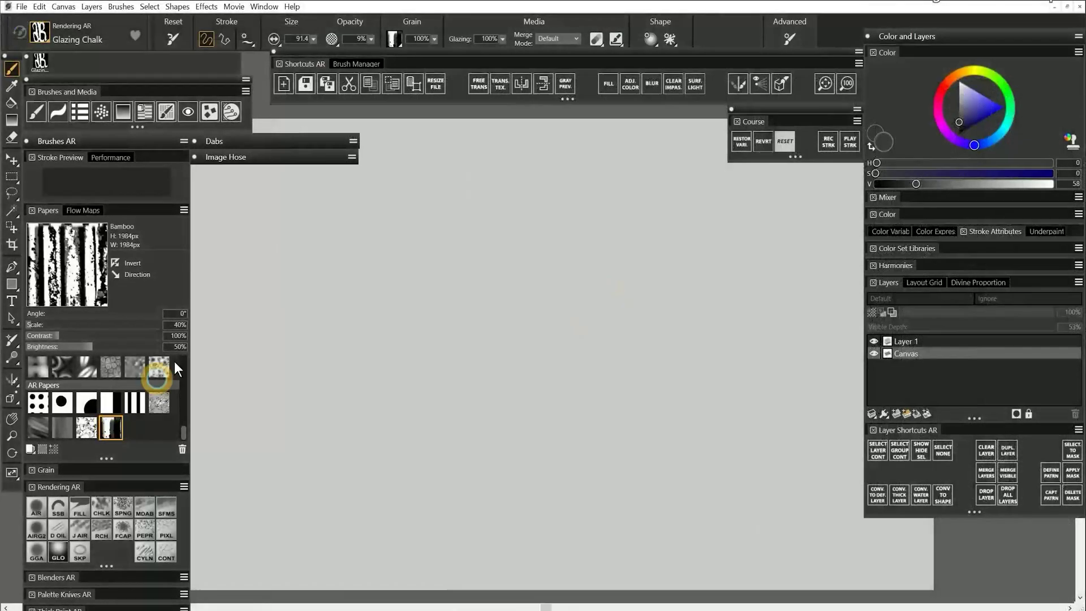
mouse_move(365, 226)
left_mouse_down()
mouse_move(343, 301)
mouse_move(392, 302)
mouse_move(428, 334)
mouse_move(435, 311)
mouse_move(370, 324)
mouse_move(389, 361)
mouse_move(462, 365)
mouse_move(507, 341)
mouse_move(465, 325)
mouse_move(417, 330)
mouse_move(480, 316)
mouse_move(552, 376)
mouse_move(513, 333)
mouse_move(540, 258)
mouse_move(577, 254)
mouse_move(557, 416)
mouse_move(618, 364)
mouse_move(526, 275)
mouse_move(401, 348)
mouse_move(451, 352)
left_mouse_up()
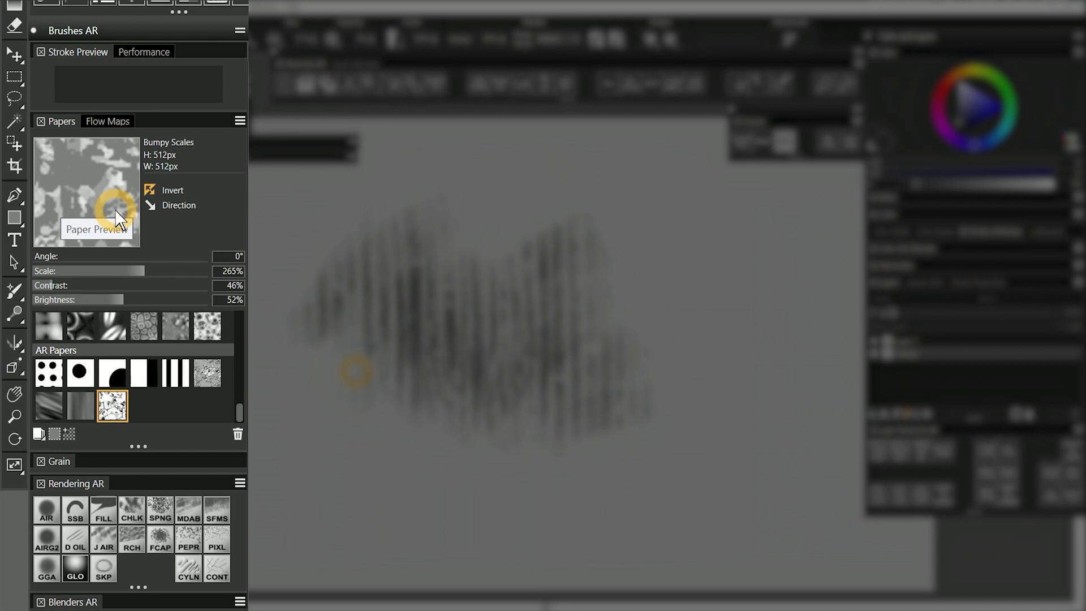
- Switch from the paper library to the Flow Maps library, showing the Fine Dots flow map
left_click(39, 433)
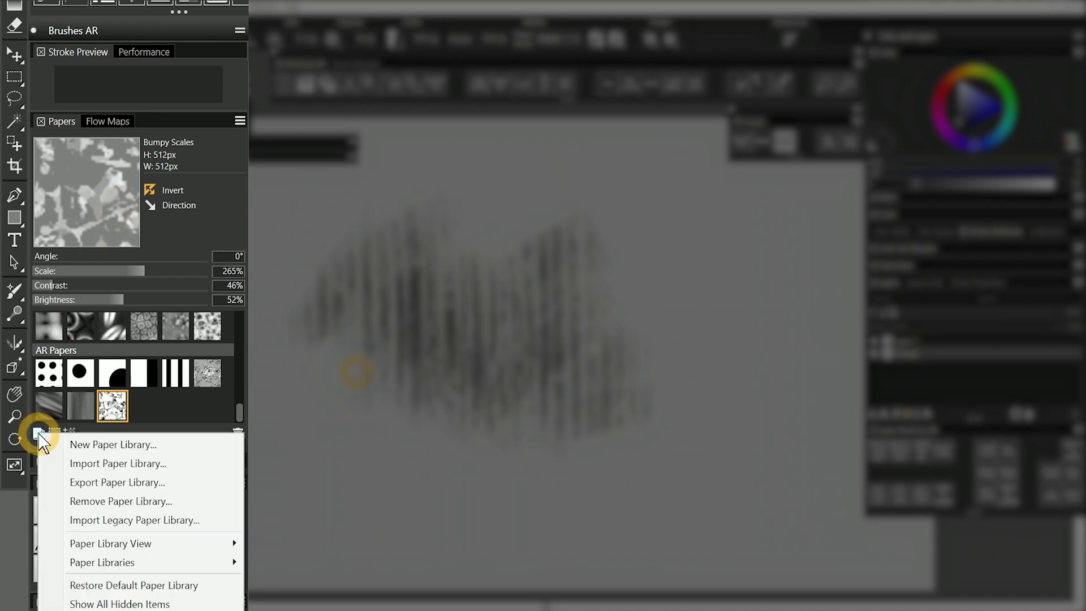
left_click(133, 482)
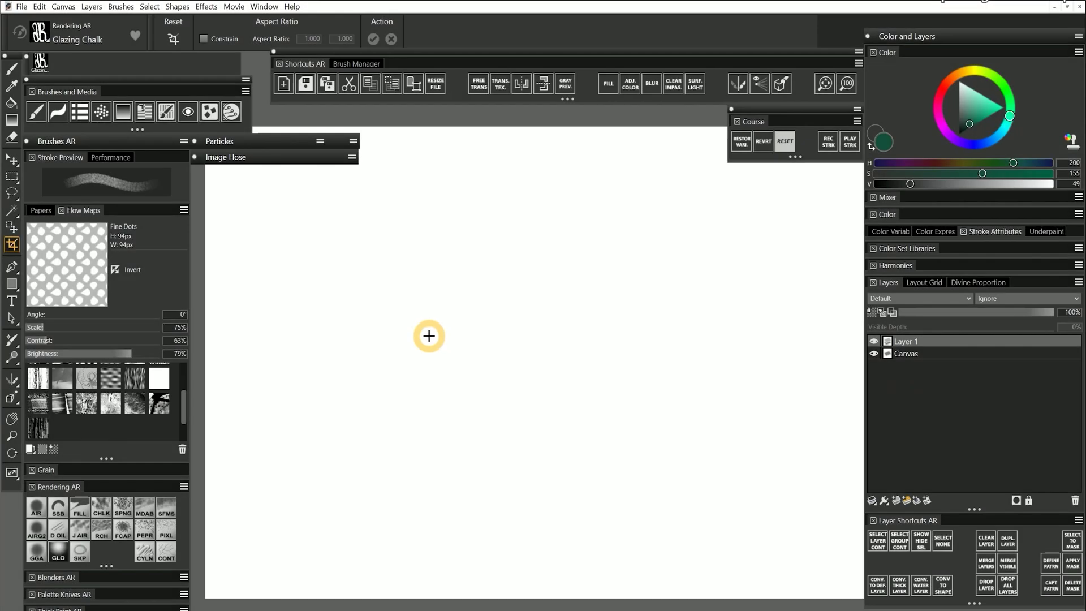
- Create a new 1000 × 1000 px blank image and make it wrap as a seamless pattern
left_click(285, 84)
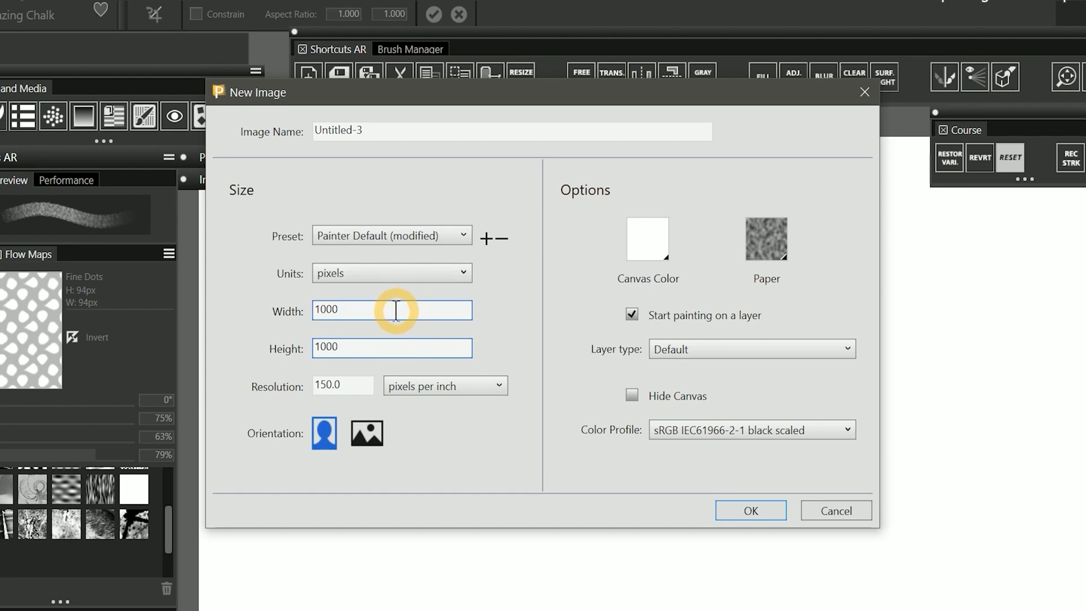
key("Return")
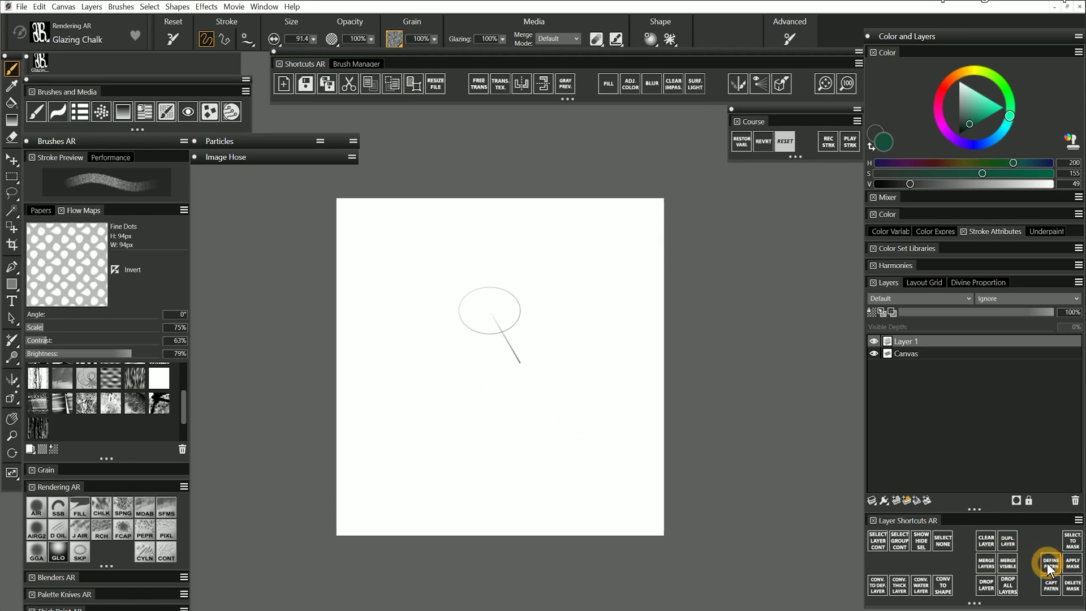
left_click(494, 327)
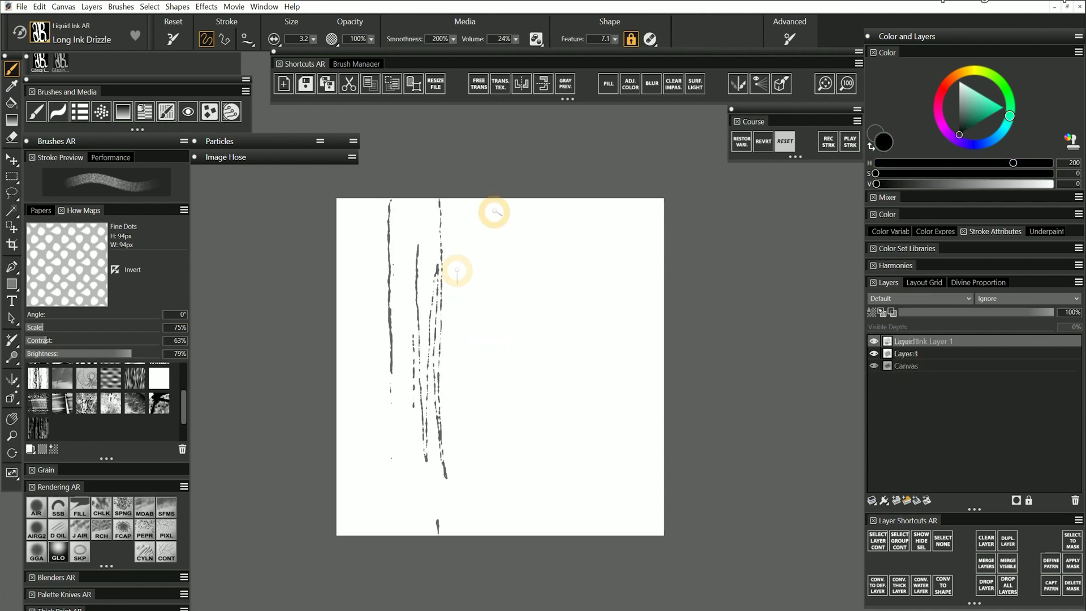
- Paint thin and thick vertical black Long Ink Drizzle drips across the canvas
left_click_drag(492, 211, 502, 534)
mouse_move(518, 190)
left_mouse_down()
mouse_move(548, 332)
mouse_move(566, 534)
left_mouse_up()
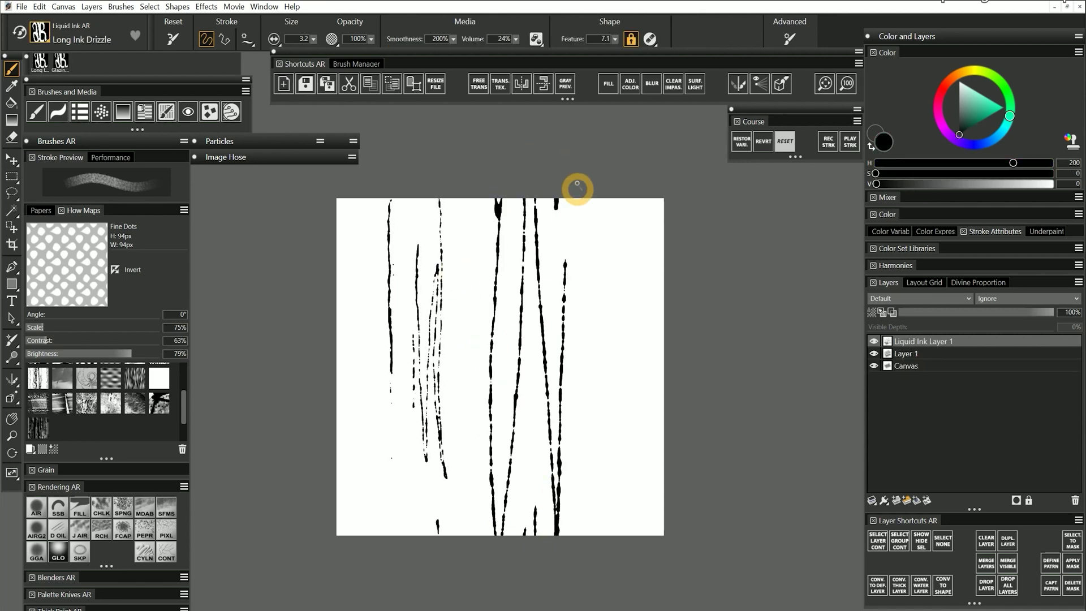
left_click_drag(577, 183, 594, 535)
left_click_drag(626, 194, 636, 535)
left_click_drag(368, 175, 368, 461)
left_click_drag(355, 153, 367, 522)
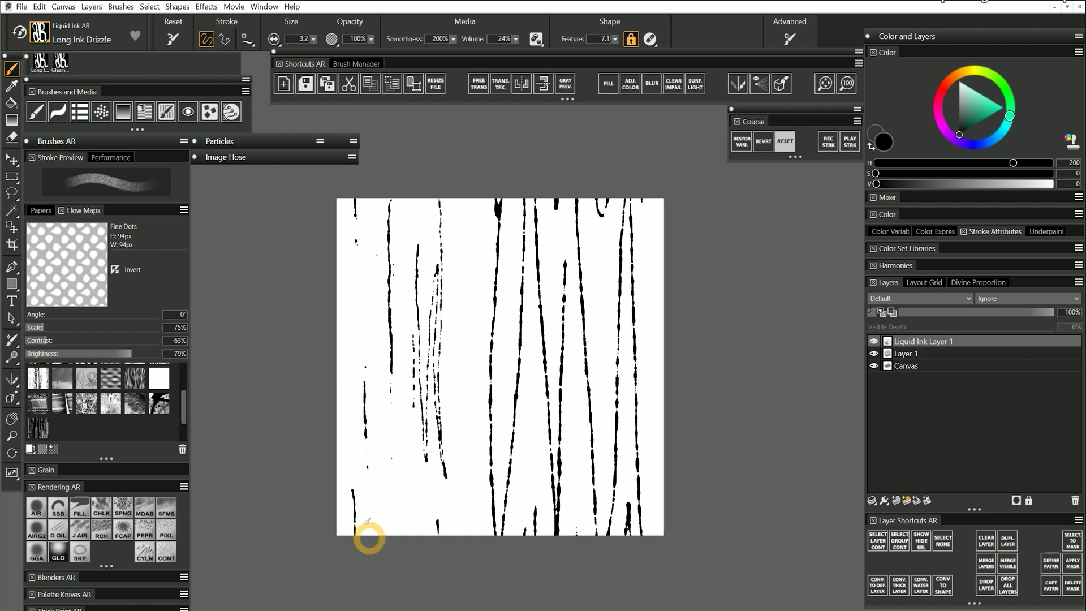
left_click_drag(362, 198, 435, 535)
left_click_drag(453, 198, 572, 535)
left_click_drag(594, 198, 645, 535)
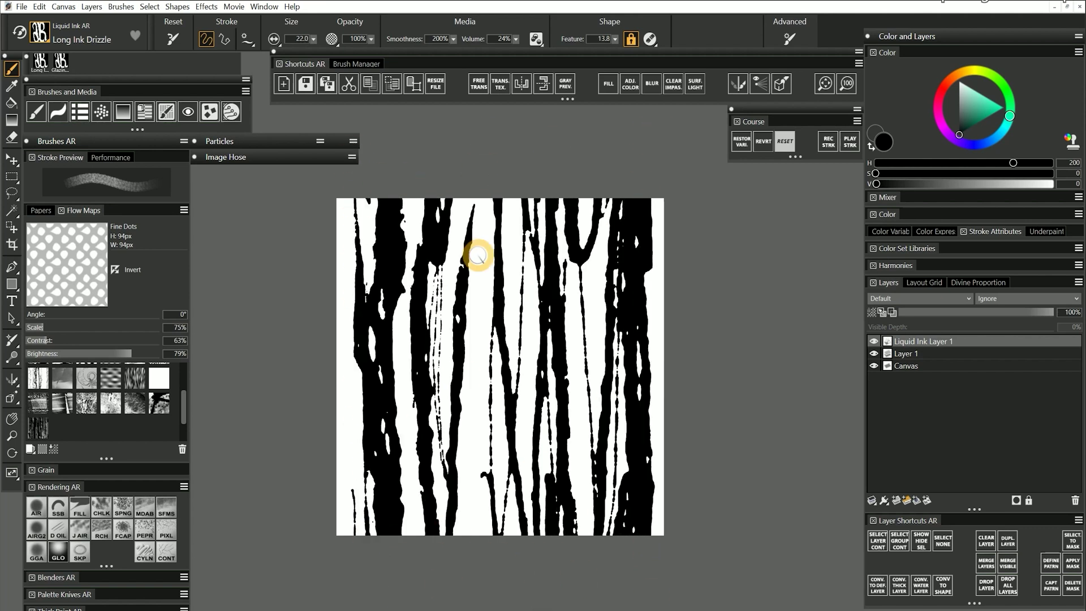
left_click_drag(478, 256, 531, 580)
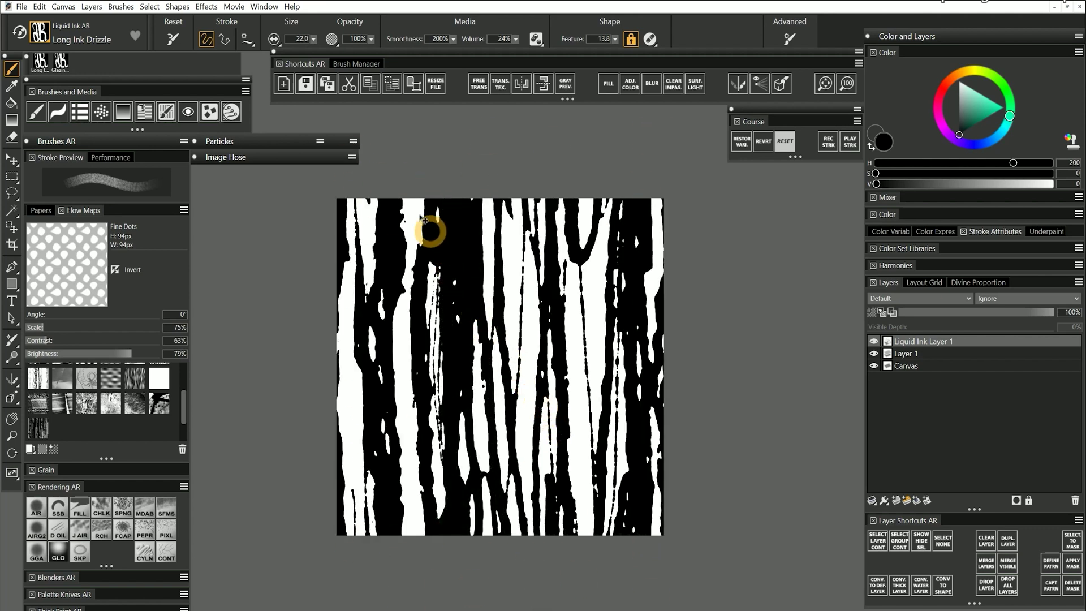
- Save the drip image as drips-flow-map in RIFF format
left_click(327, 83)
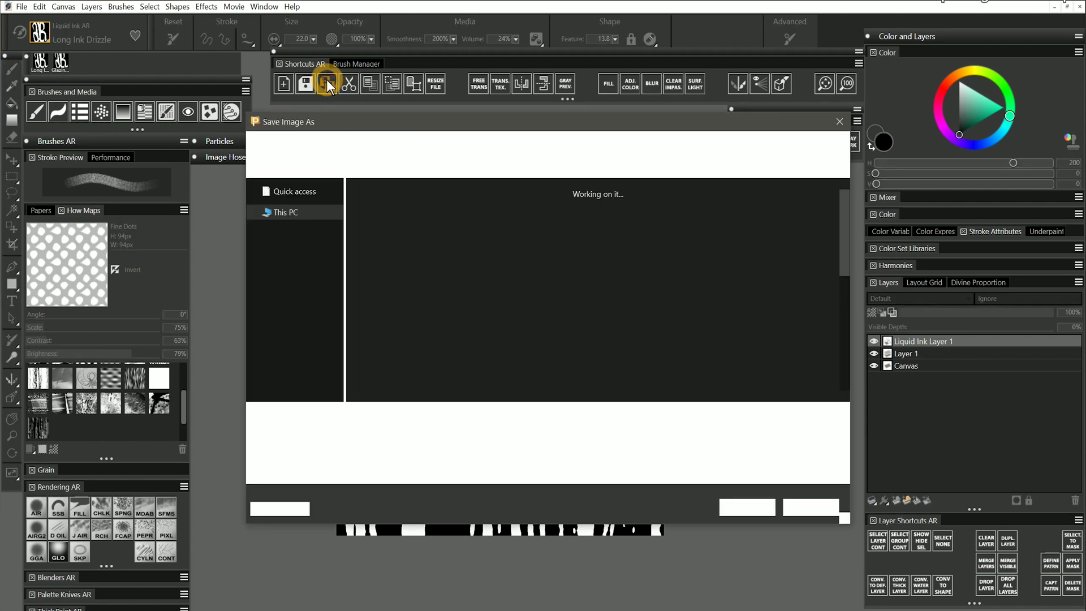
left_click(390, 417)
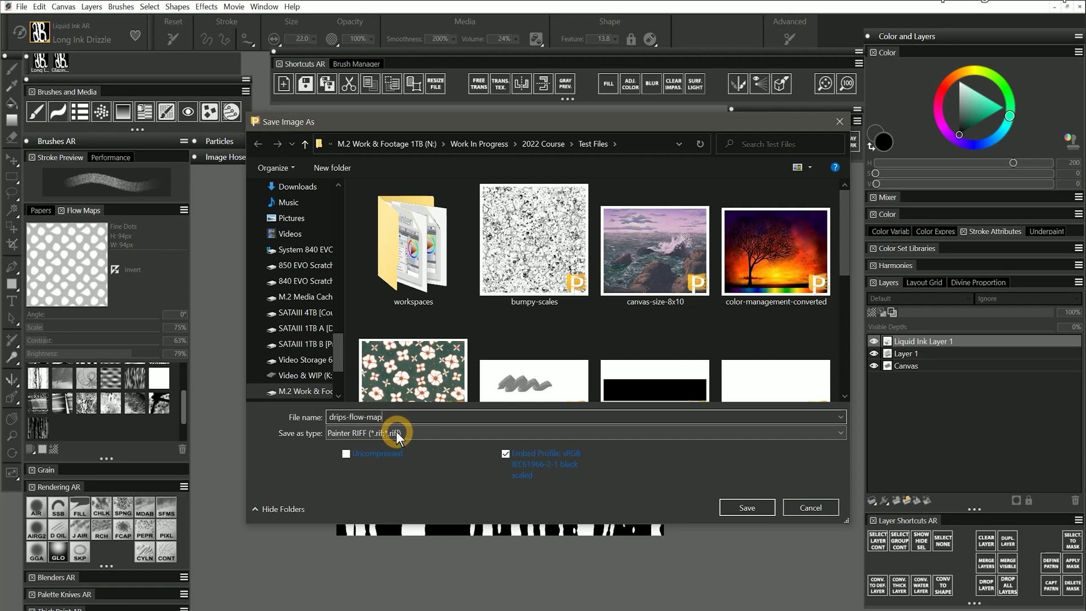
key("Return")
- Pick the Soft Directional flow map, flatten all layers, and select the entire canvas
scroll(181, 419, "down", 3)
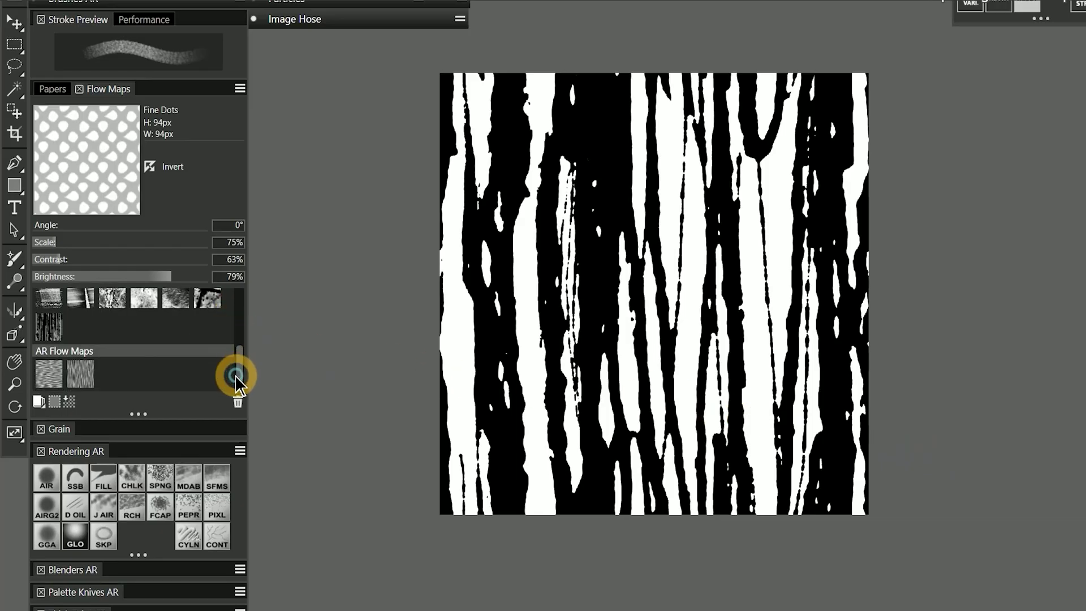
left_click(80, 372)
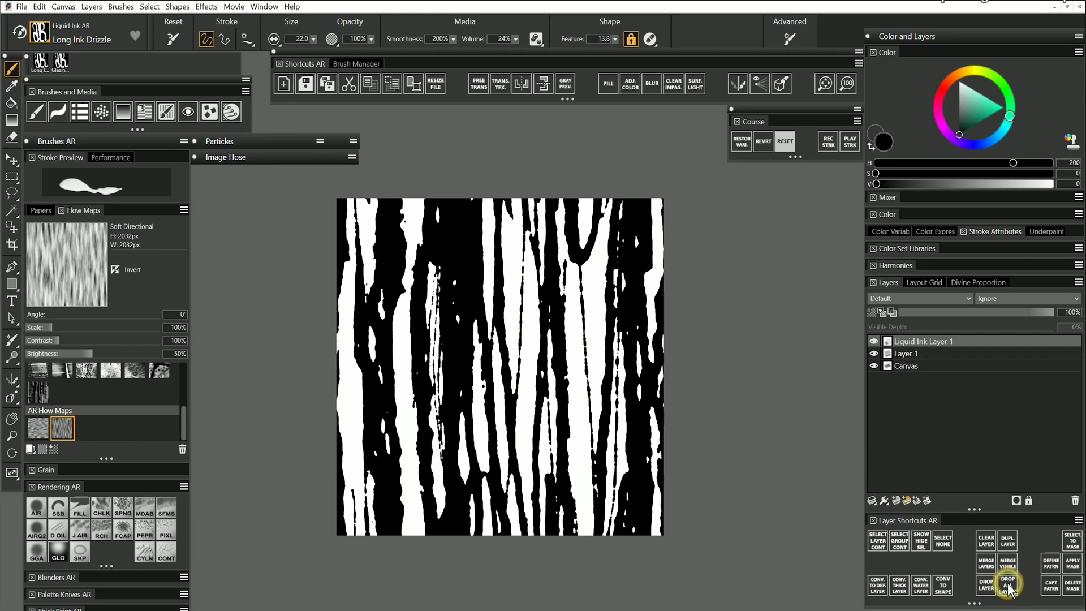
left_click(1008, 585)
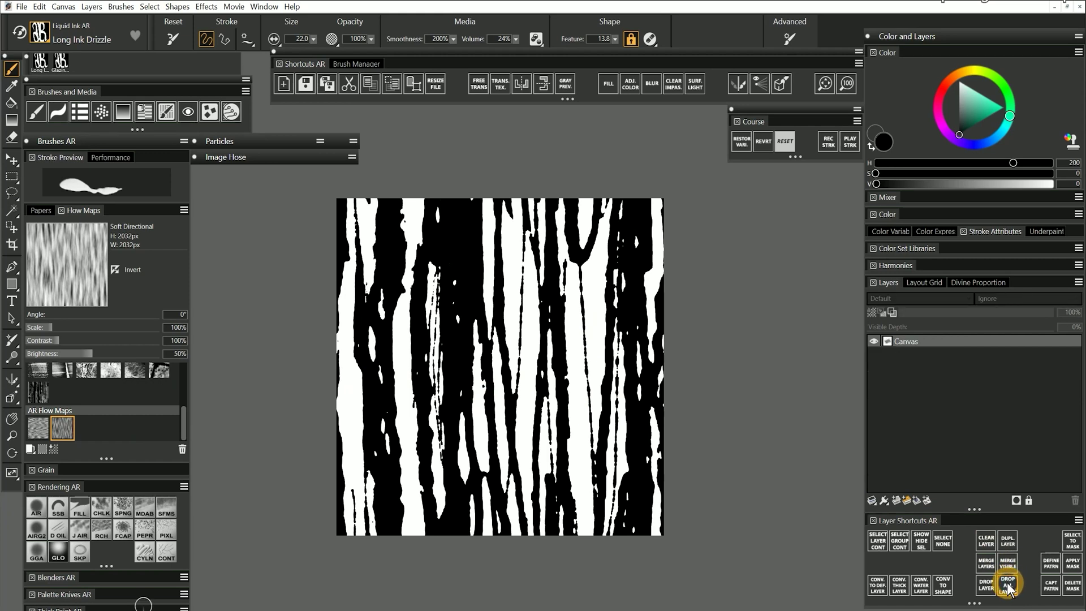
left_click(150, 6)
left_click(159, 20)
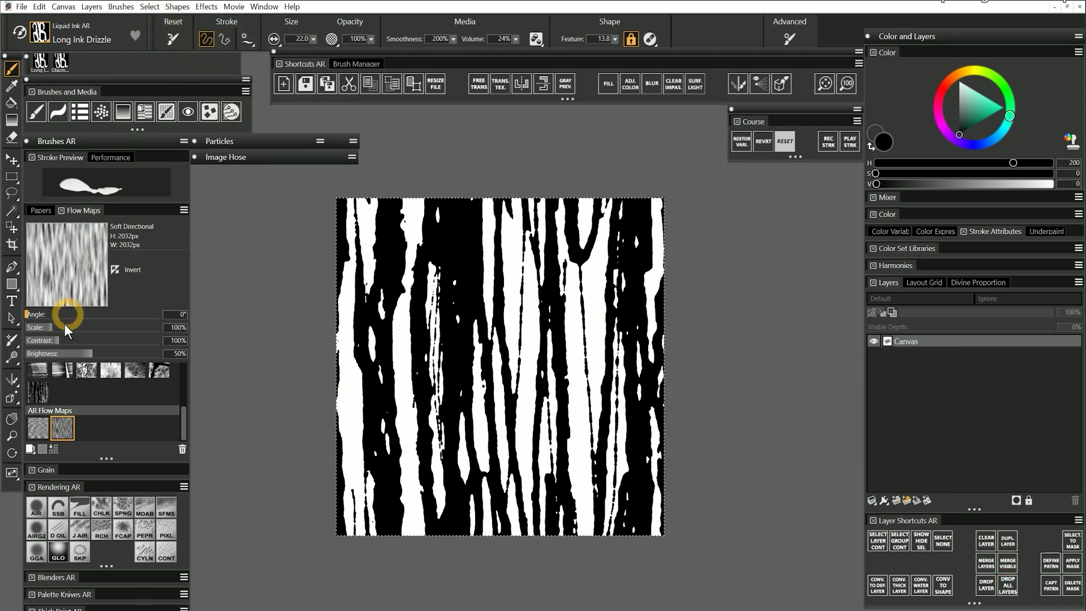
- Capture the canvas as flow map 'Drips AR' with crossfade 0
left_click(44, 449)
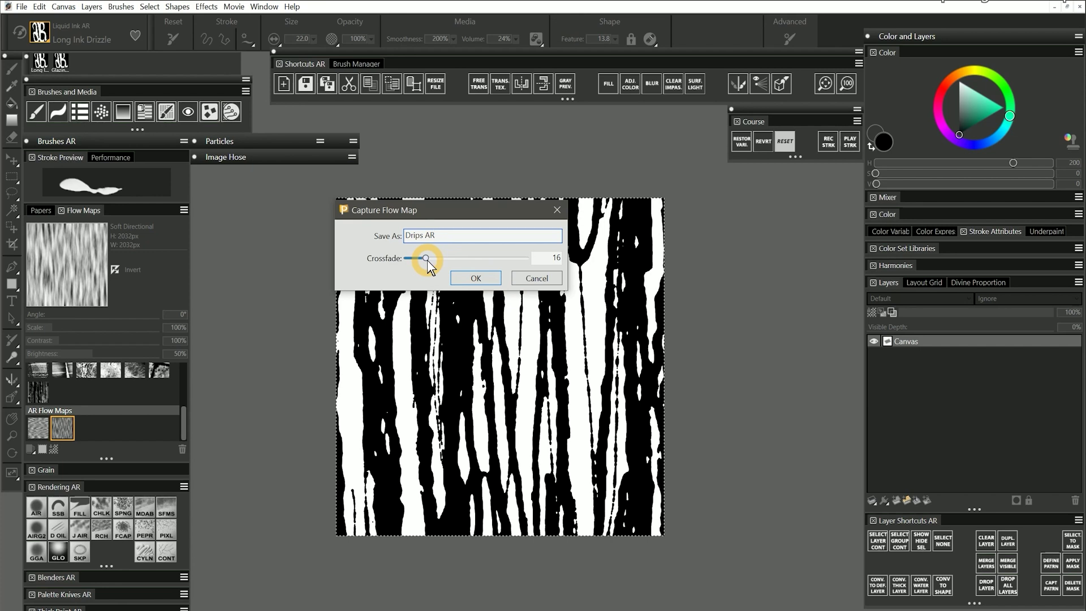
left_click_drag(433, 261, 403, 263)
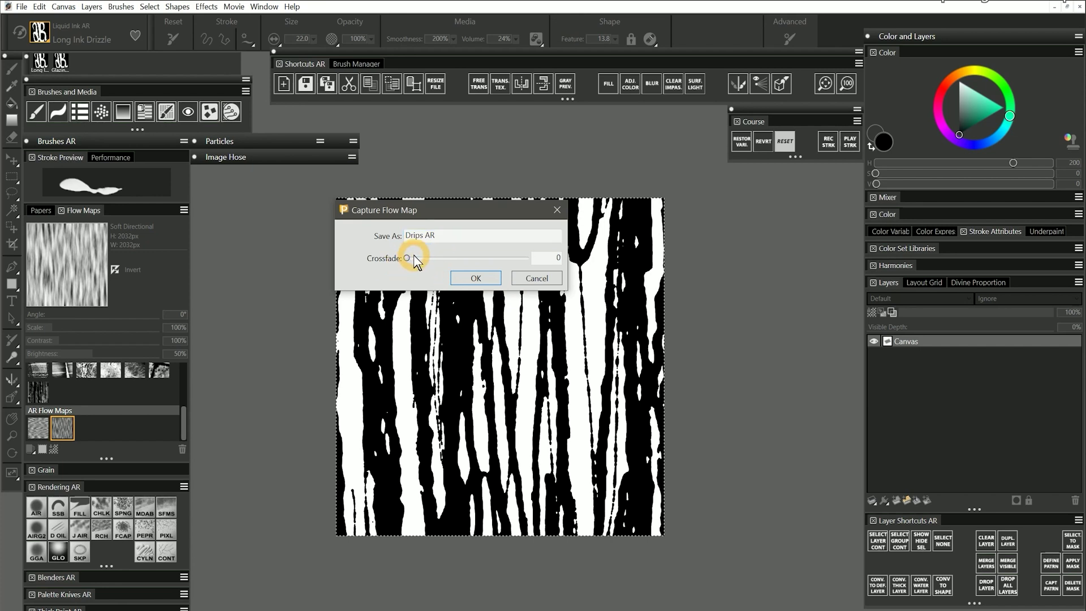
left_click(476, 278)
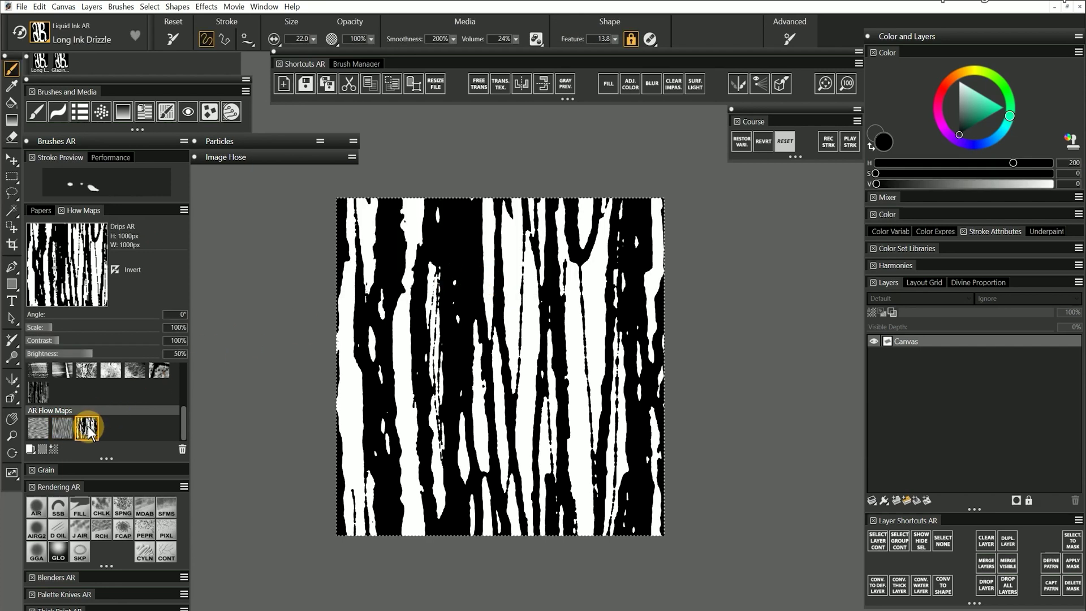
- On the other blank document, paint teal Watercolor Runny strokes using the Drips AR and Clouds flow maps
key("ctrl+Tab")
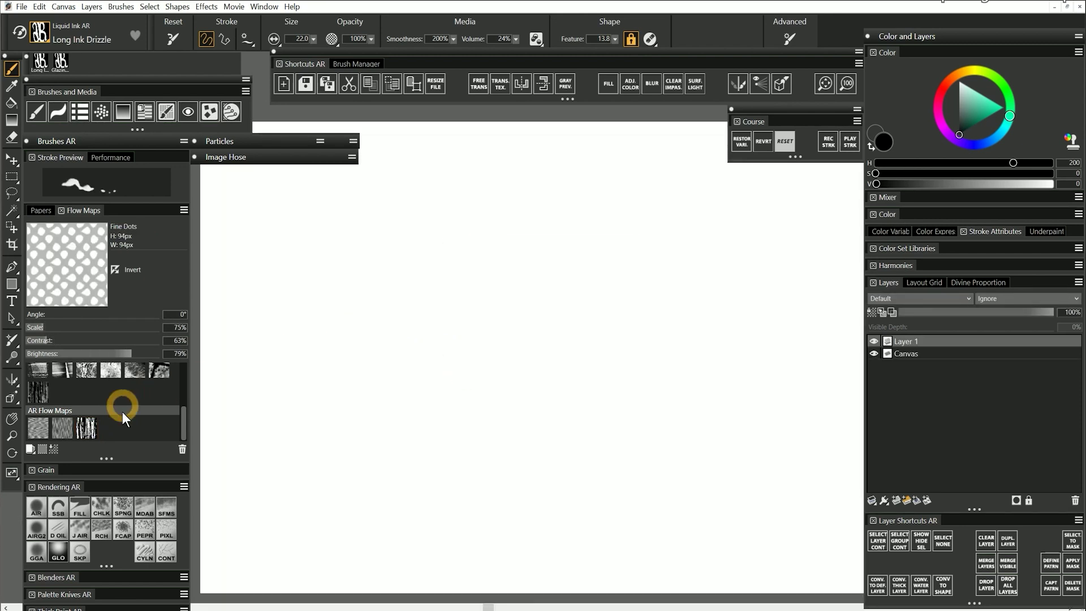
left_click(86, 428)
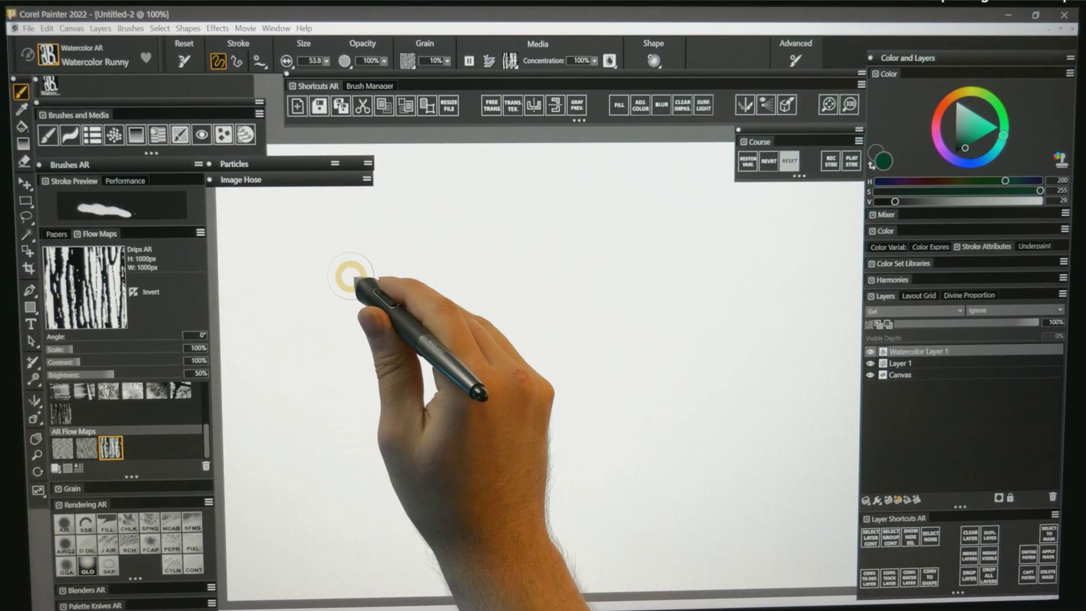
left_click_drag(345, 271, 312, 278)
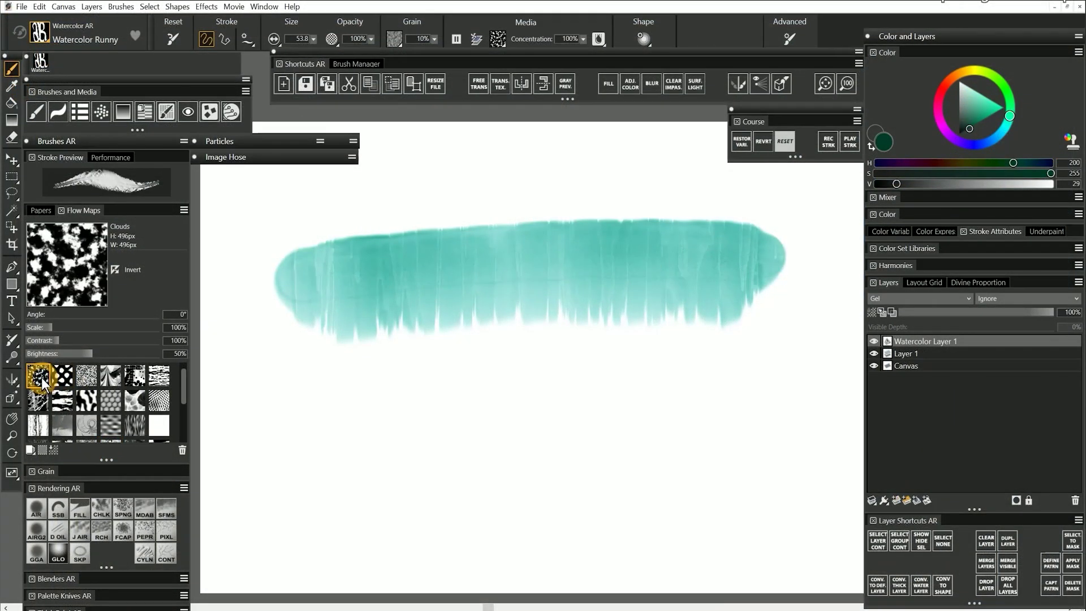
left_click(273, 374)
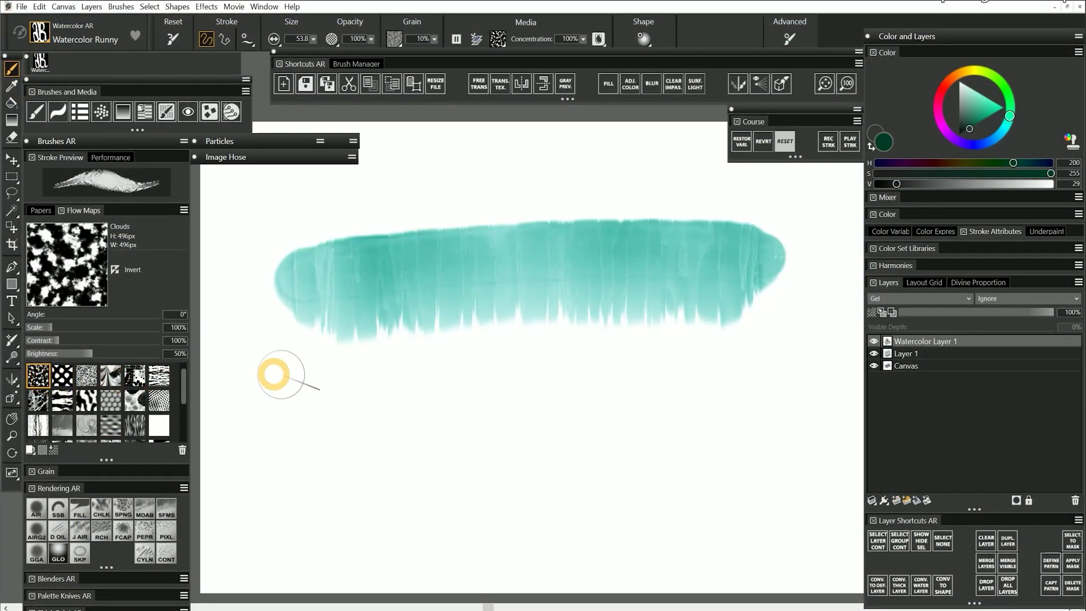
left_click_drag(309, 396, 679, 395)
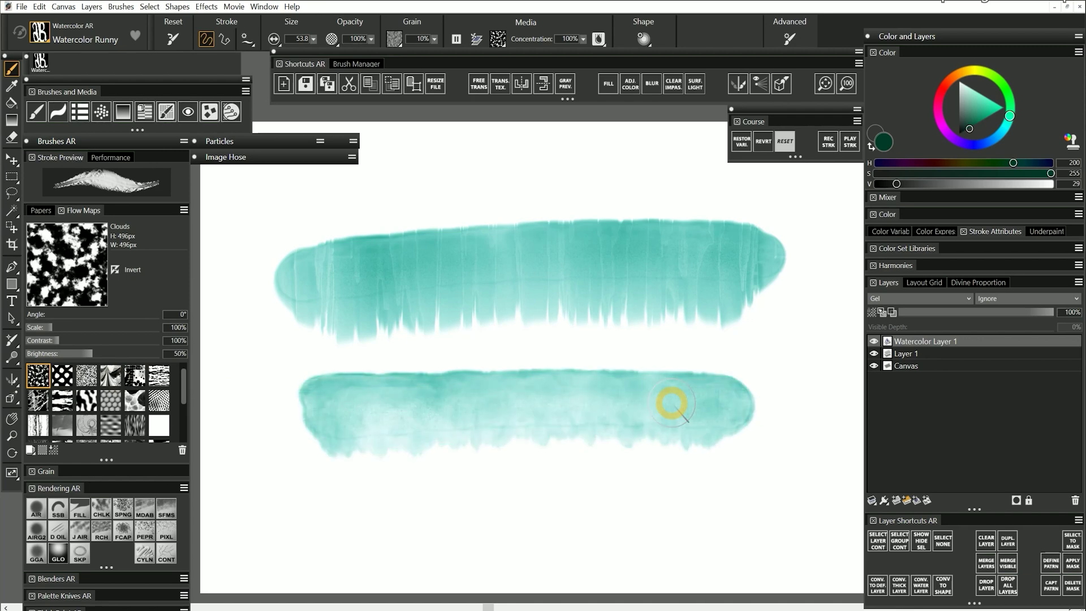